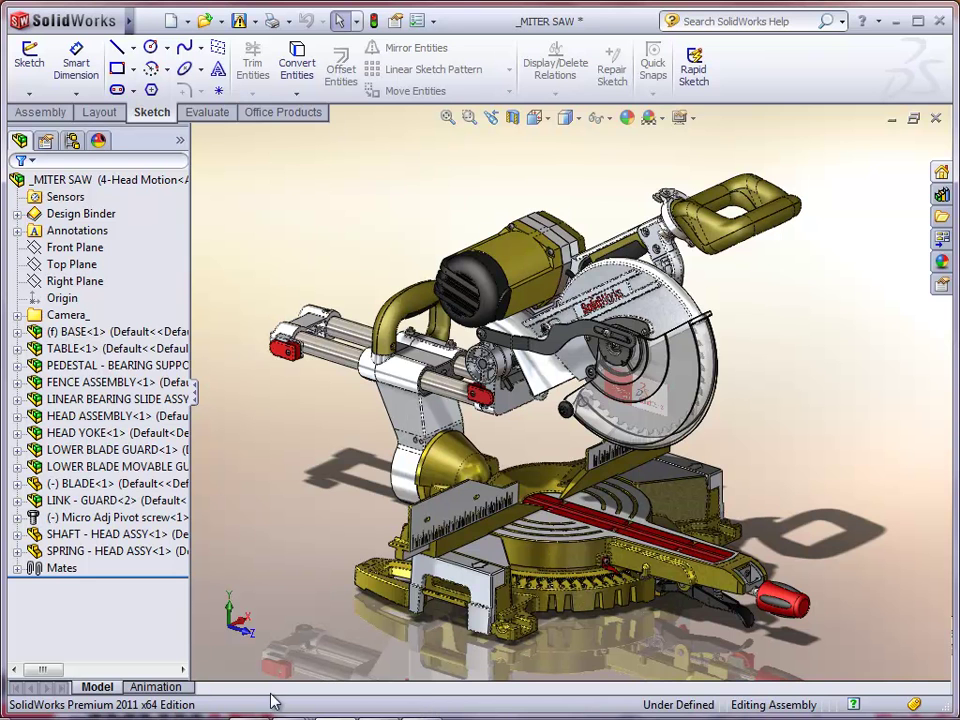
Play the existing miter saw animation from the start, leaving its initial animation state unchanged
{"action": "left_click", "coordinate": [145, 690]}
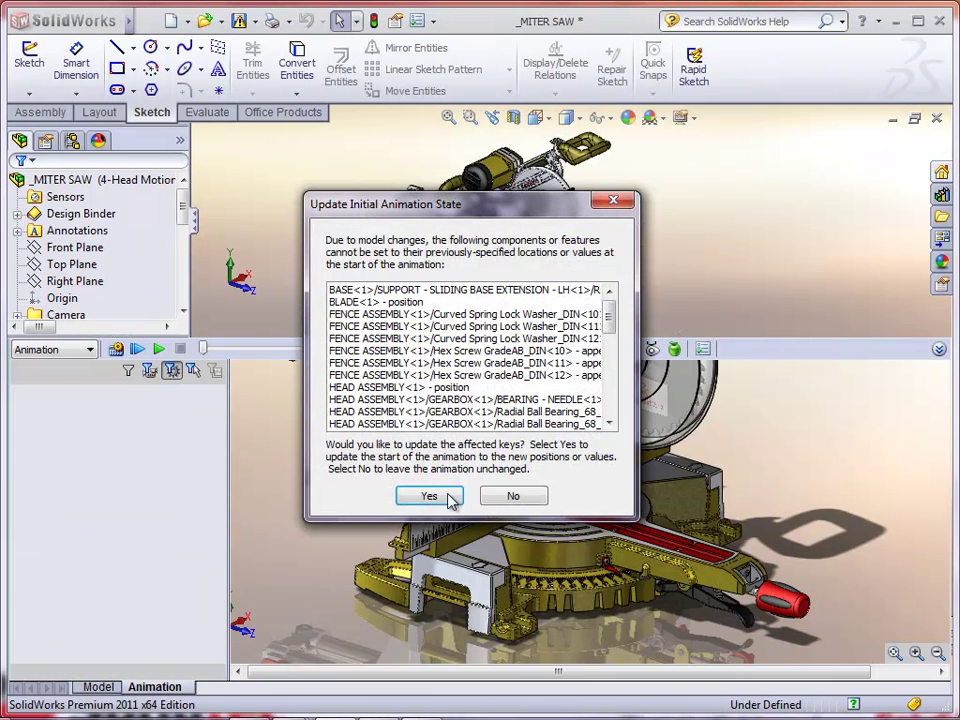
{"action": "left_click", "coordinate": [513, 495]}
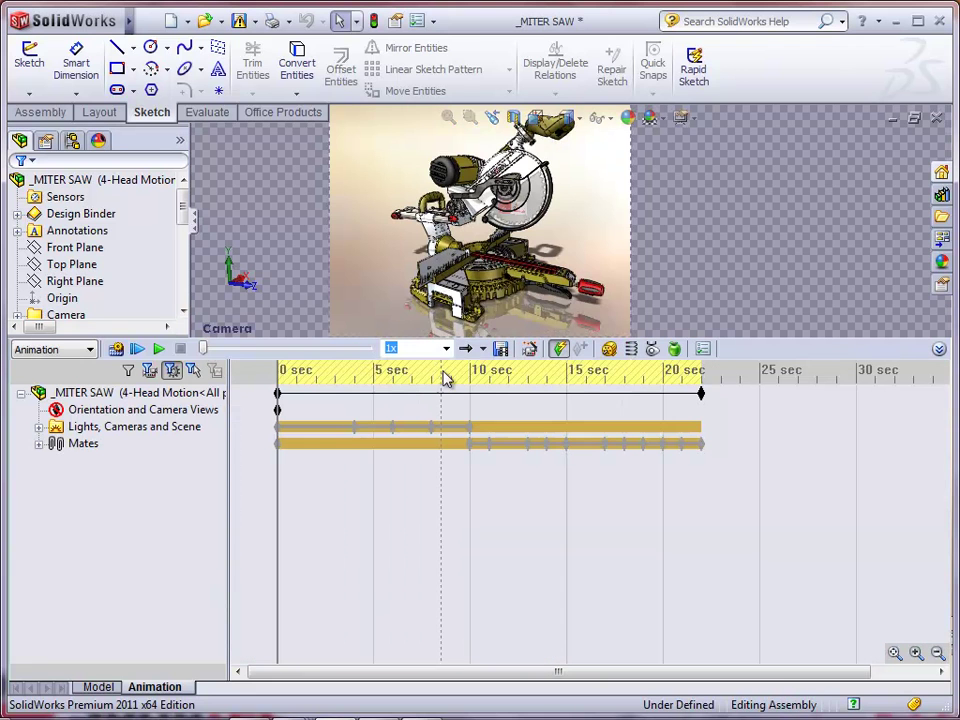
{"action": "left_click", "coordinate": [145, 346]}
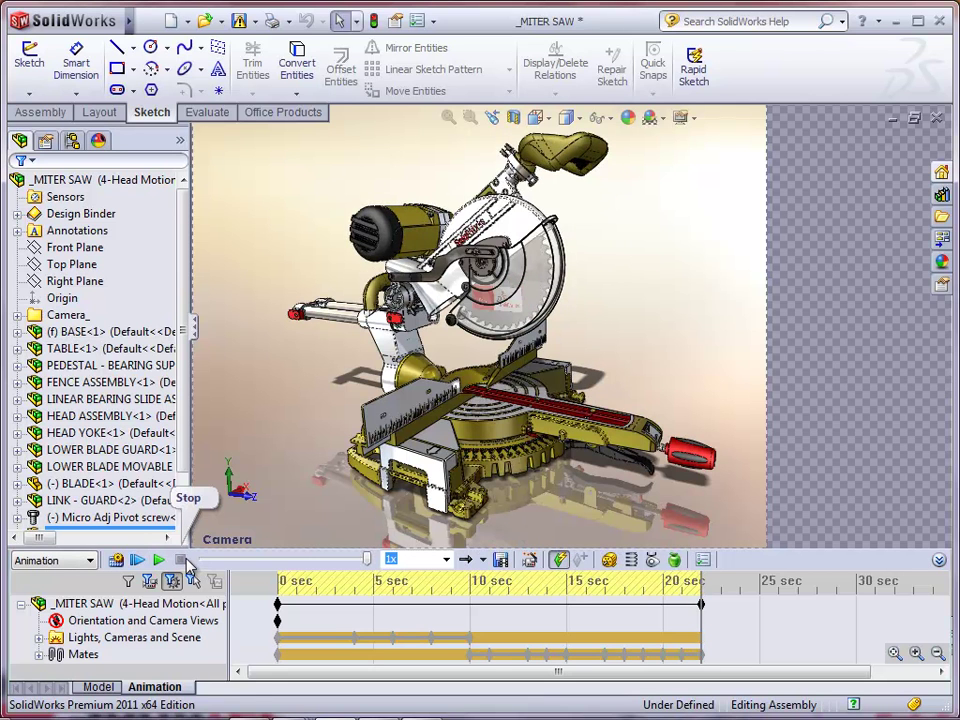
Return to the model and examine the camera path and camera target sketches in the Camera_ folder
{"action": "left_click", "coordinate": [101, 687]}
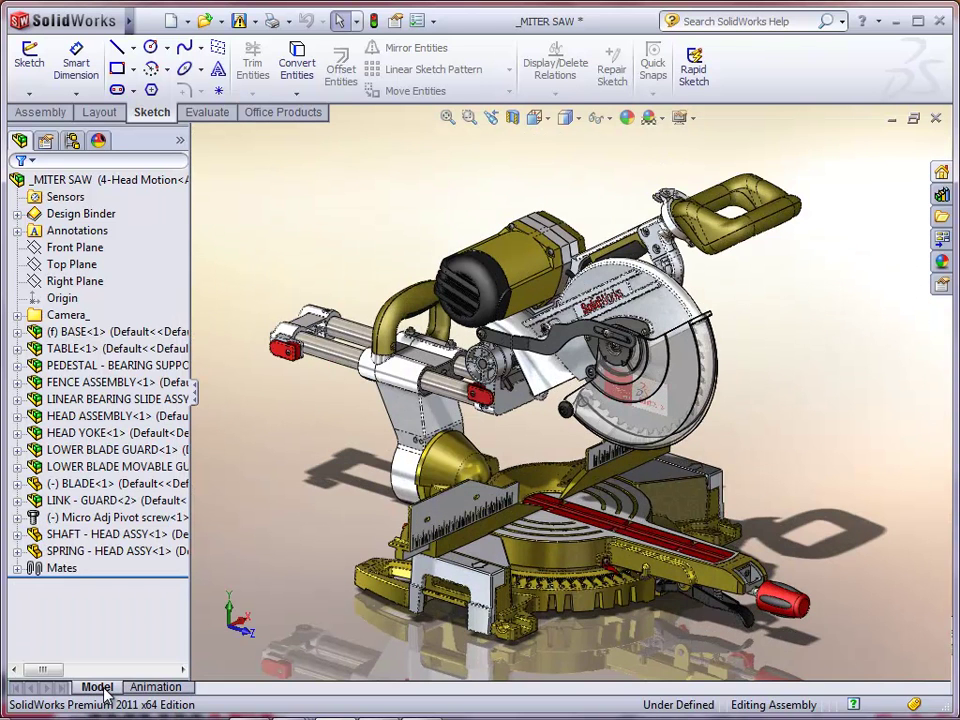
{"action": "left_click", "coordinate": [18, 315]}
{"action": "left_click", "coordinate": [95, 333]}
{"action": "left_click", "coordinate": [118, 312]}
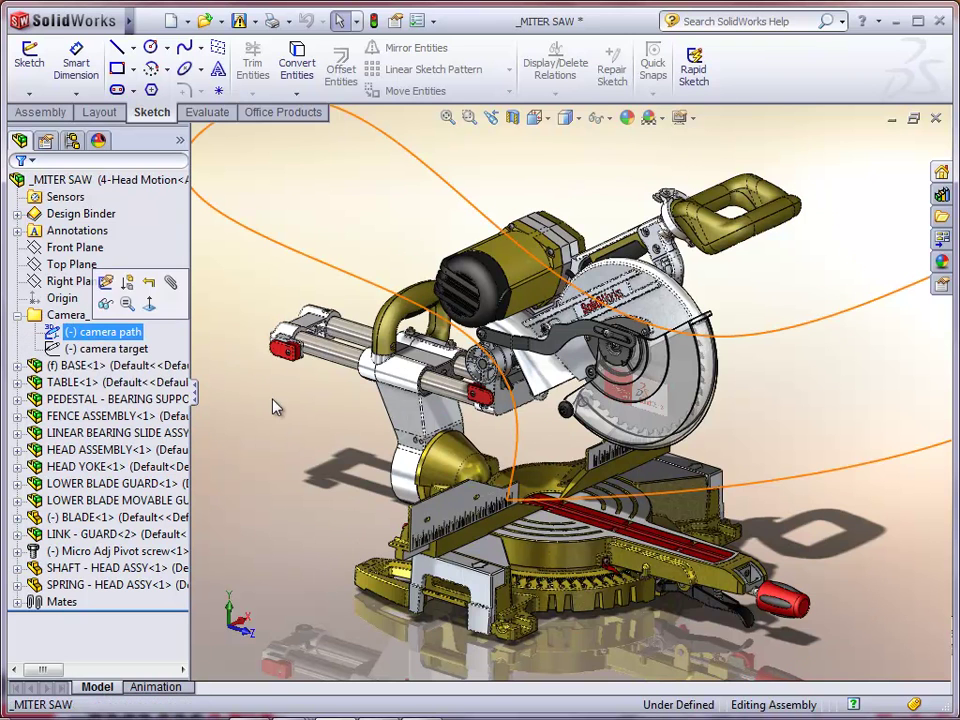
{"action": "left_click", "coordinate": [120, 349], "text": "ctrl"}
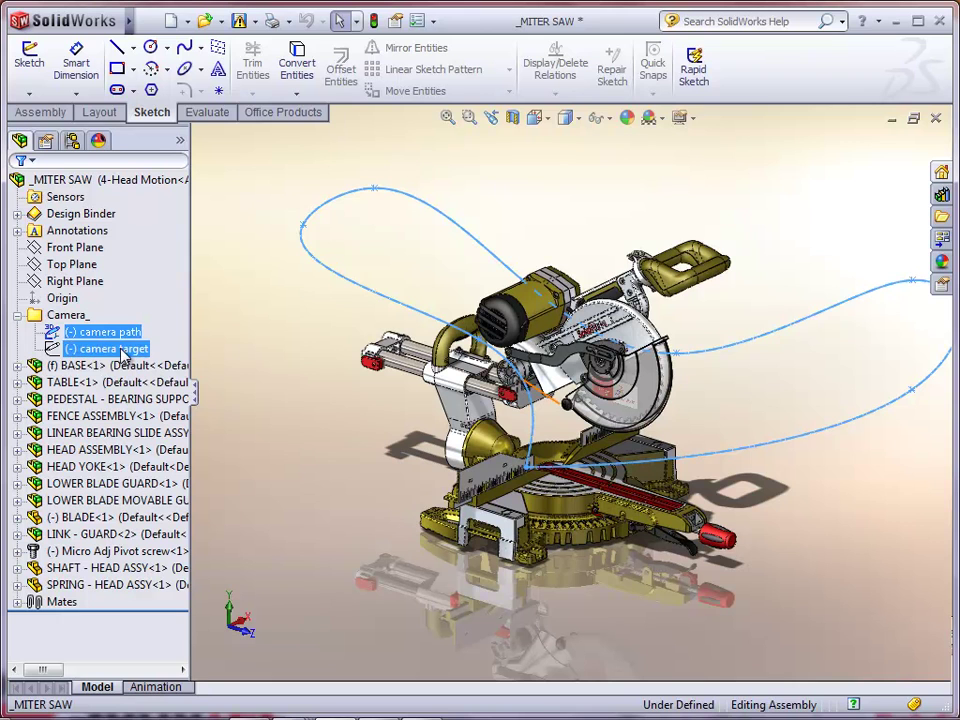
{"action": "left_click", "coordinate": [120, 349]}
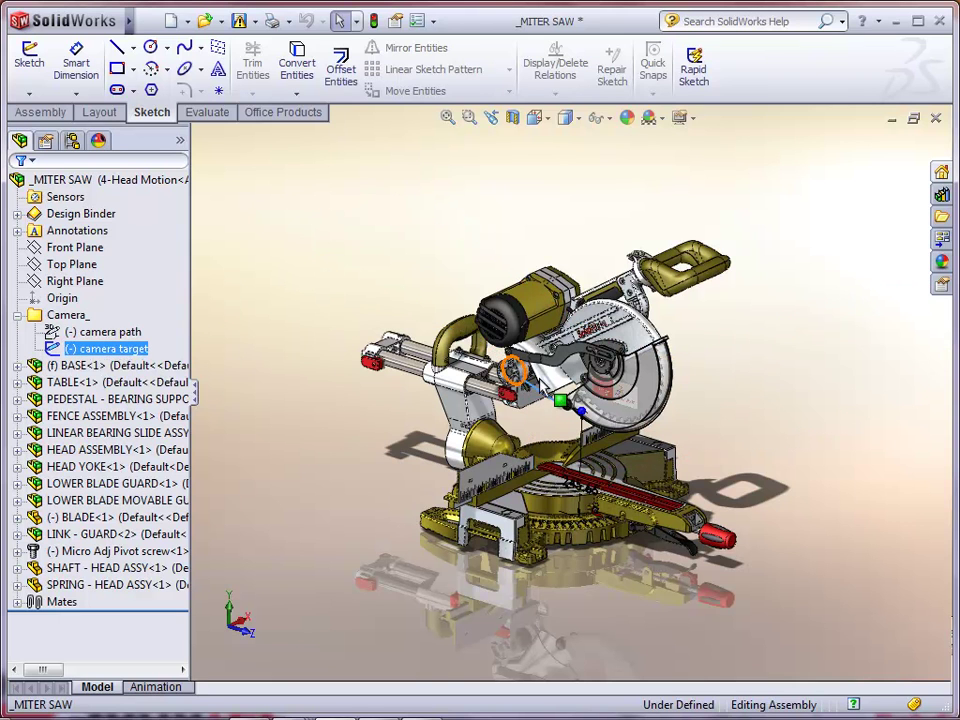
{"action": "left_click", "coordinate": [236, 424]}
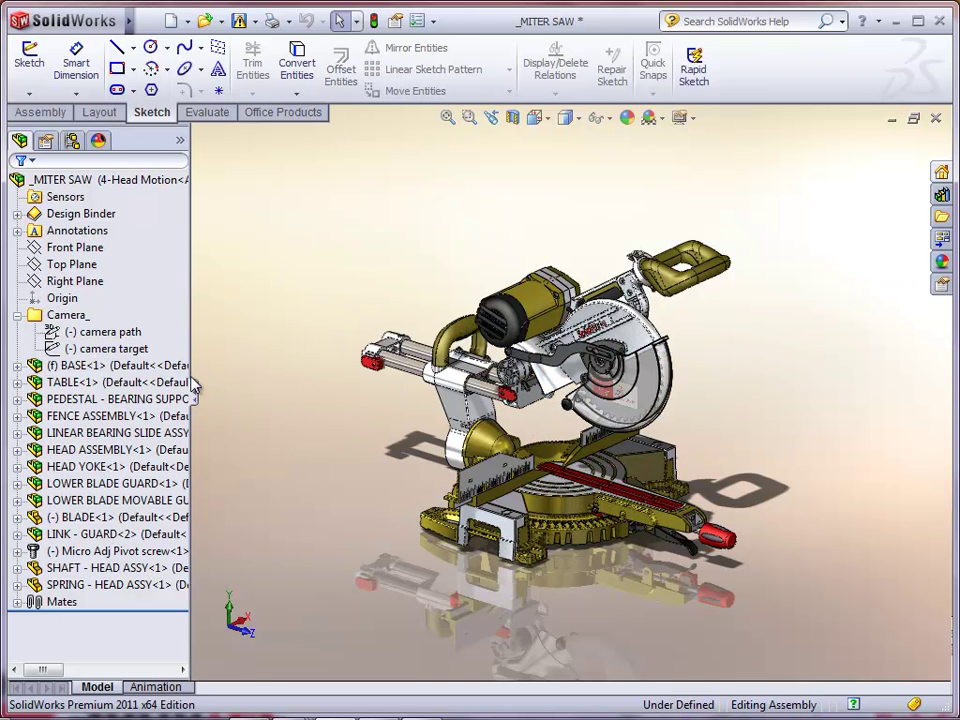
{"action": "left_click", "coordinate": [17, 315]}
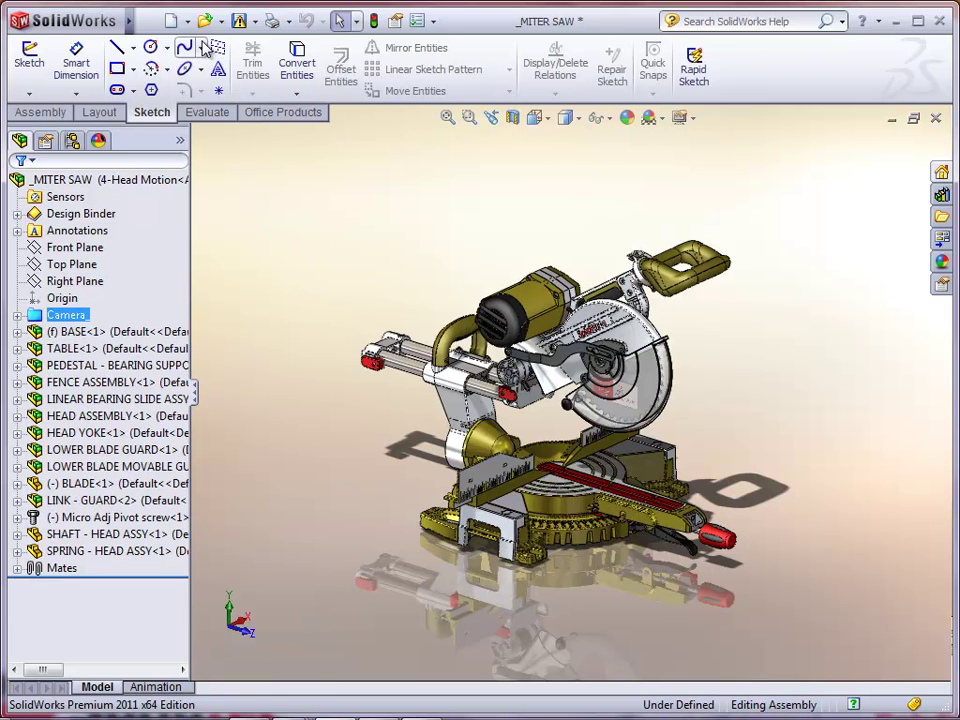
Start a 3D sketch and draw a closed six-point spline around the whole saw in the top view
{"action": "left_click", "coordinate": [29, 93]}
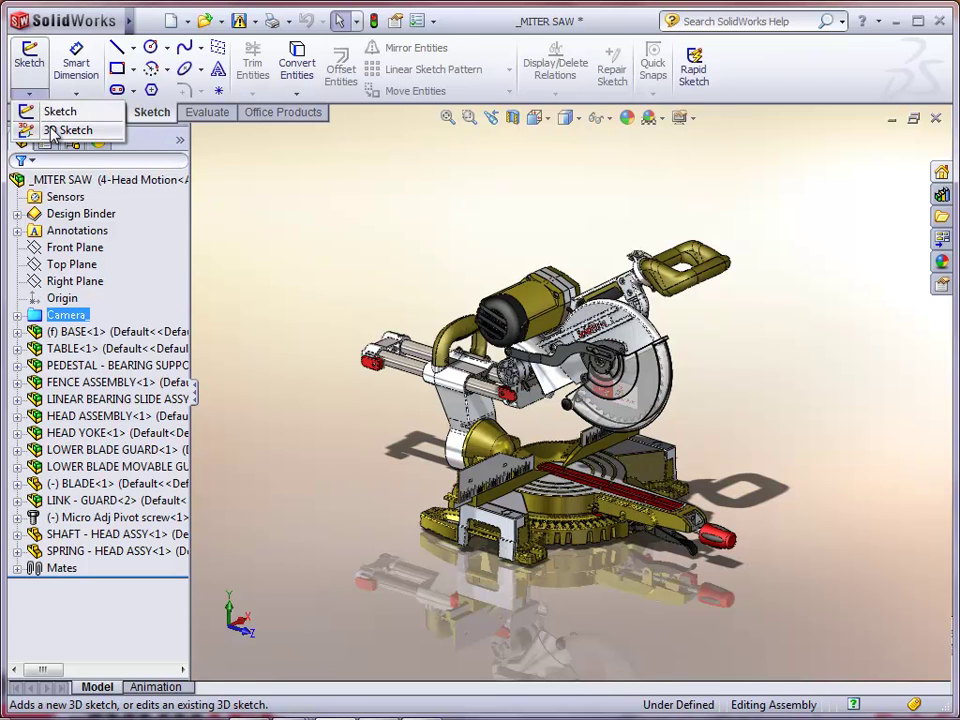
{"action": "left_click", "coordinate": [53, 131]}
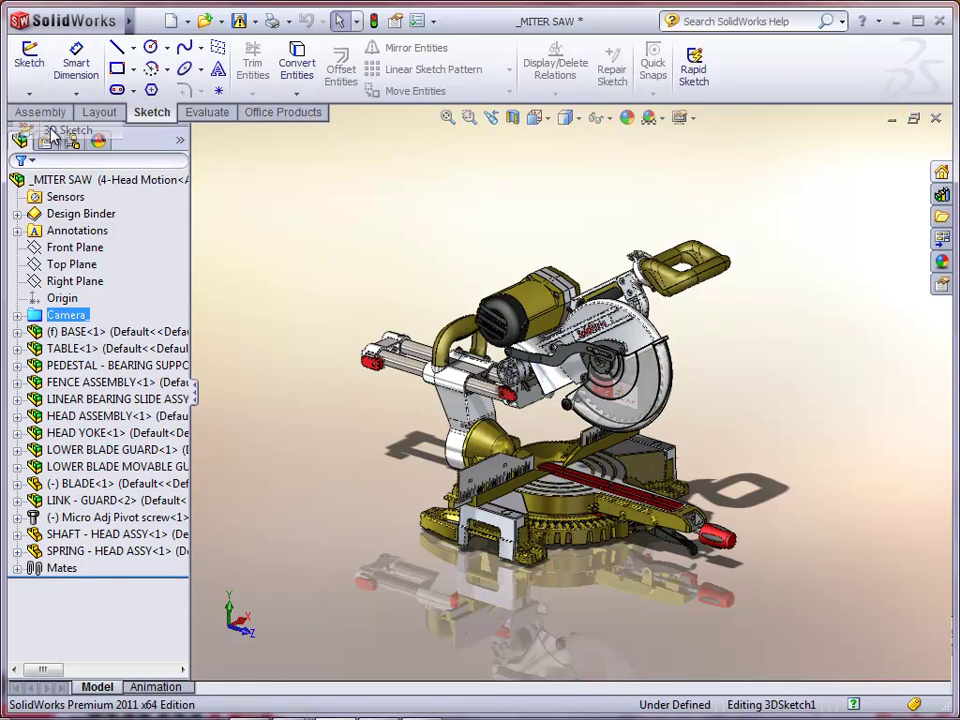
{"action": "left_click", "coordinate": [230, 612]}
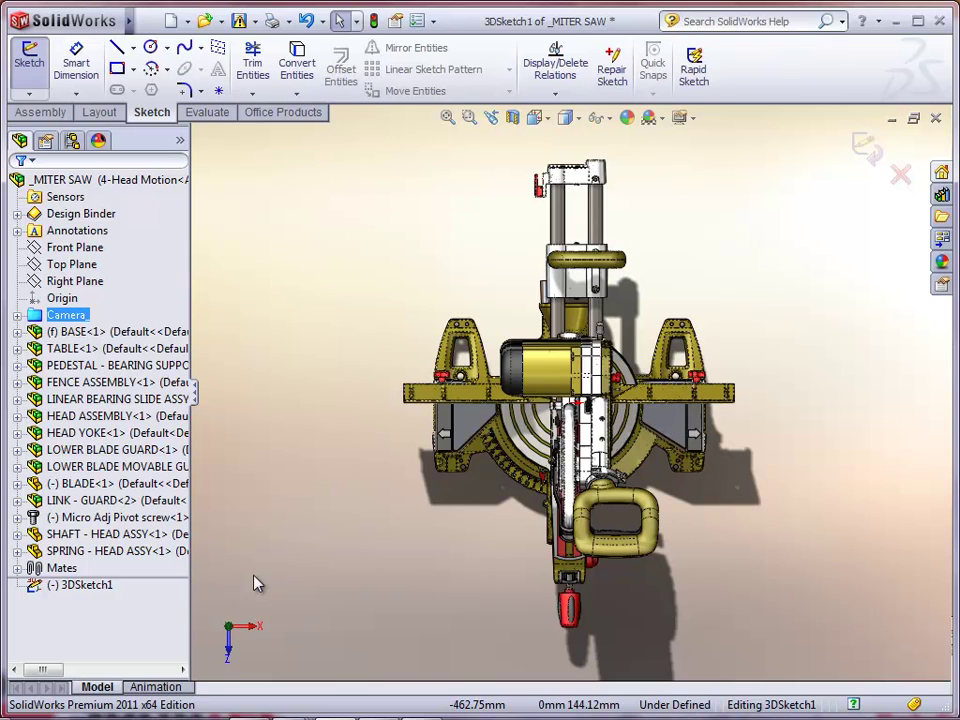
{"action": "left_click", "coordinate": [188, 45]}
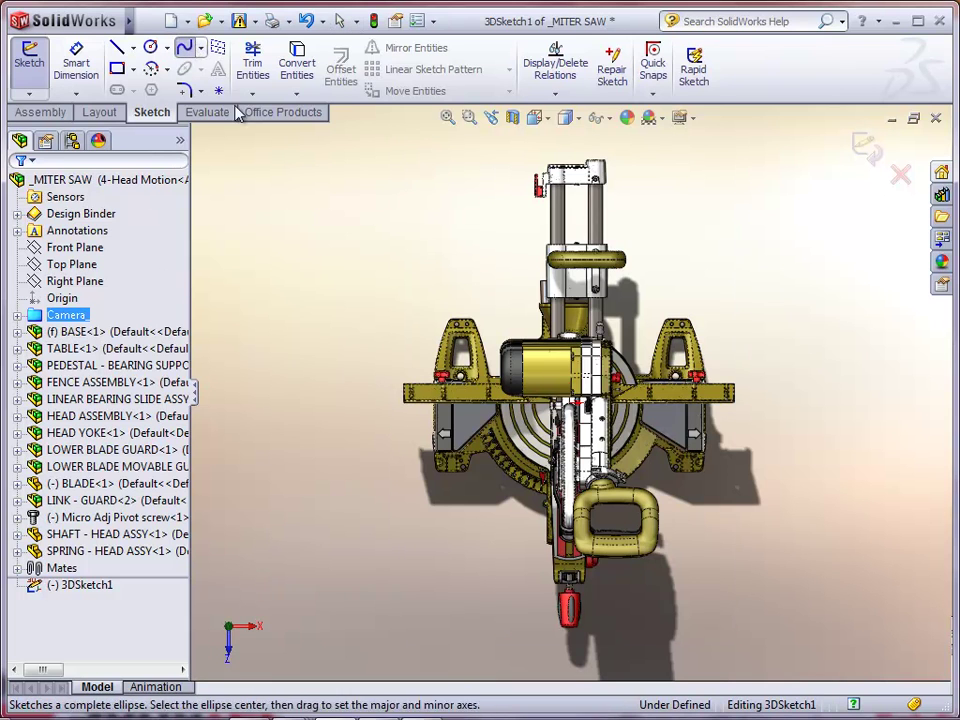
{"action": "left_click", "coordinate": [338, 351]}
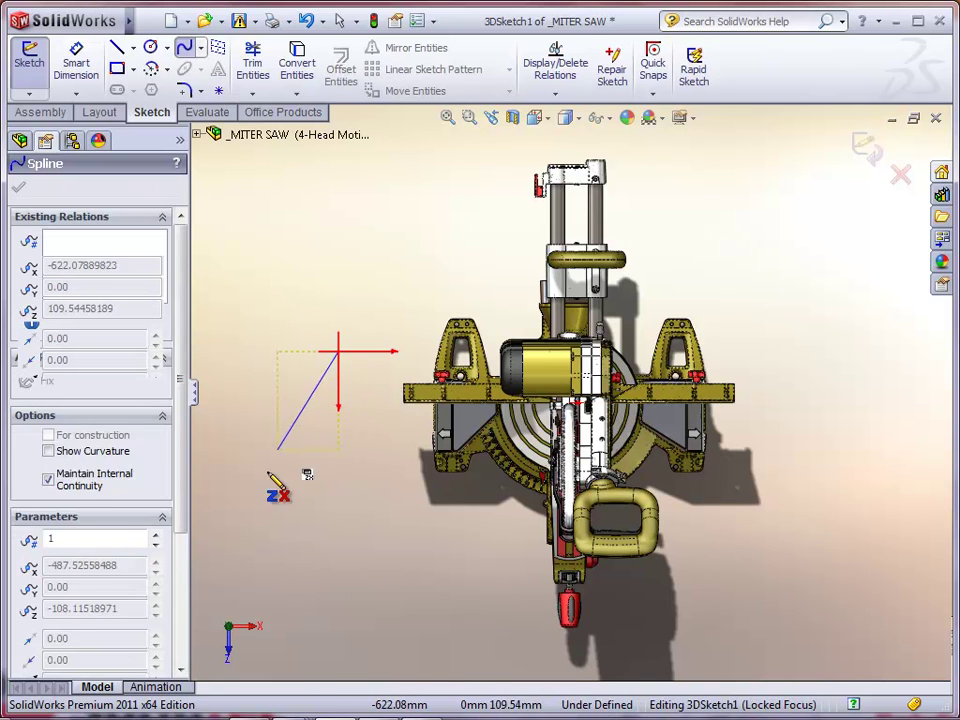
{"action": "left_click", "coordinate": [243, 567]}
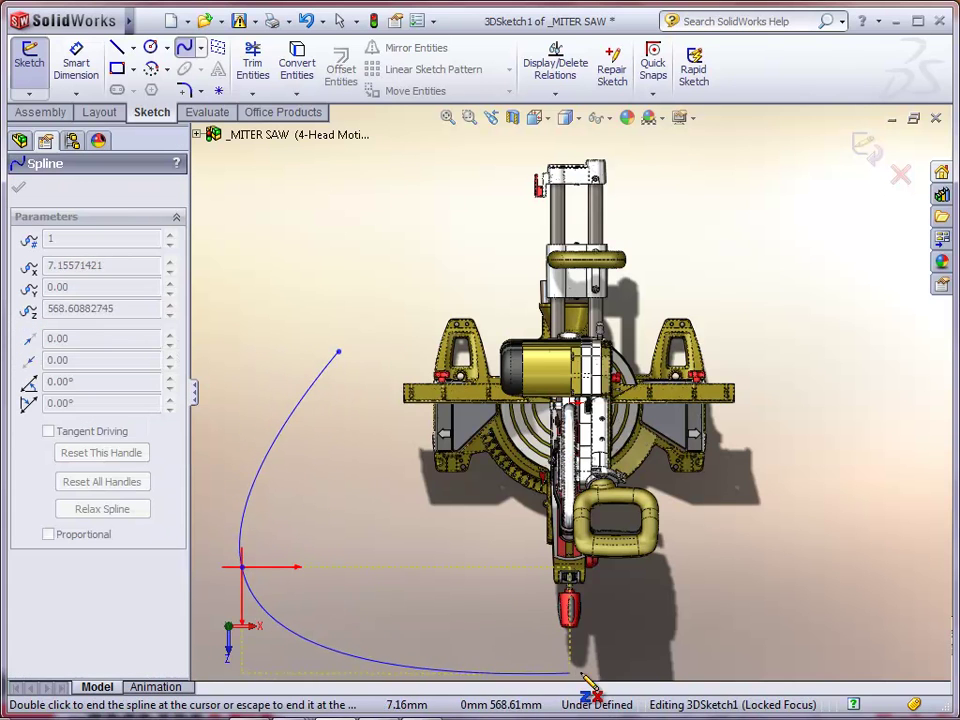
{"action": "left_click", "coordinate": [638, 671]}
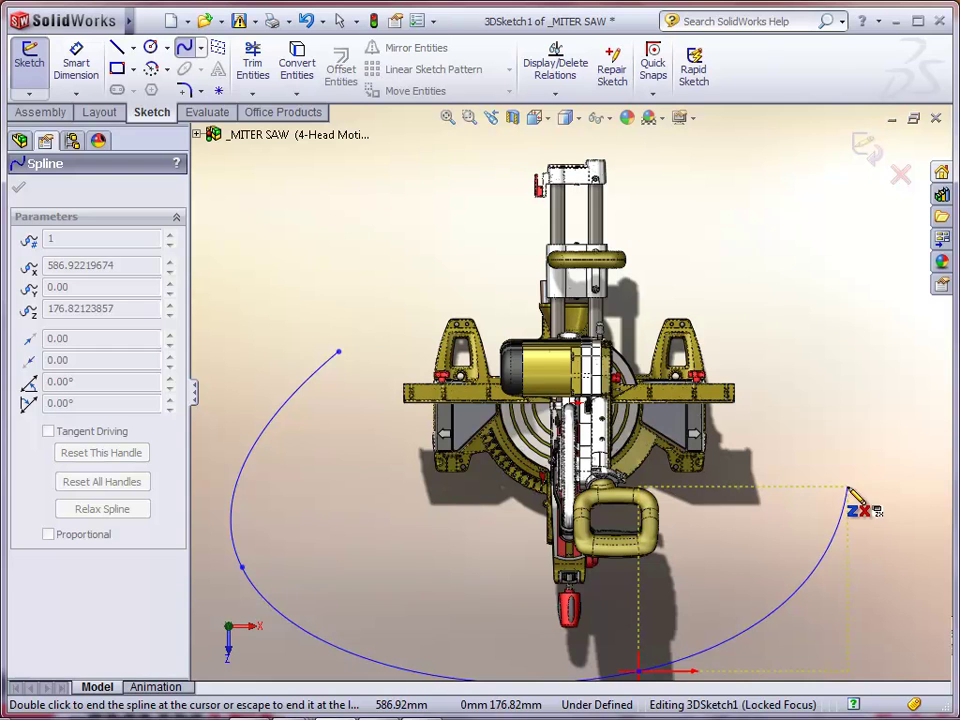
{"action": "left_click", "coordinate": [855, 476]}
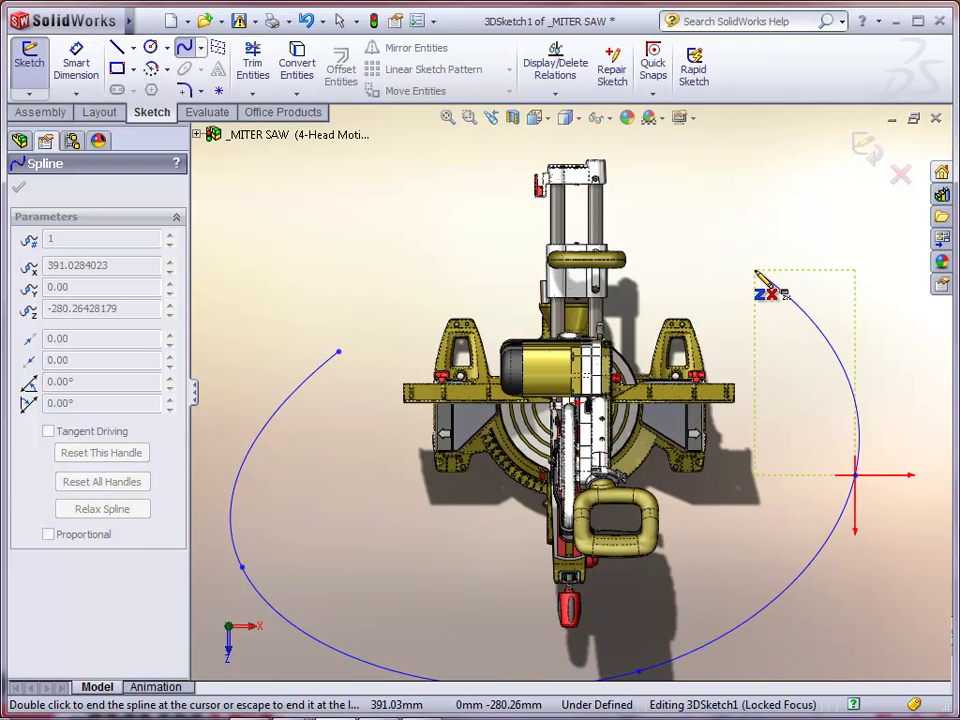
{"action": "left_click", "coordinate": [729, 117]}
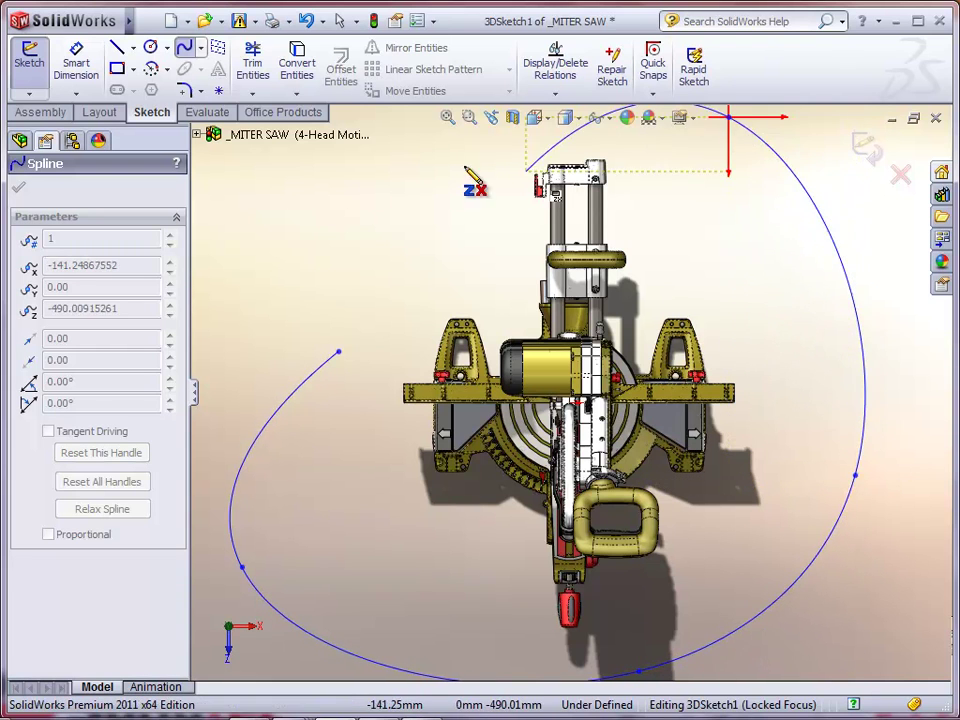
{"action": "left_click", "coordinate": [247, 193]}
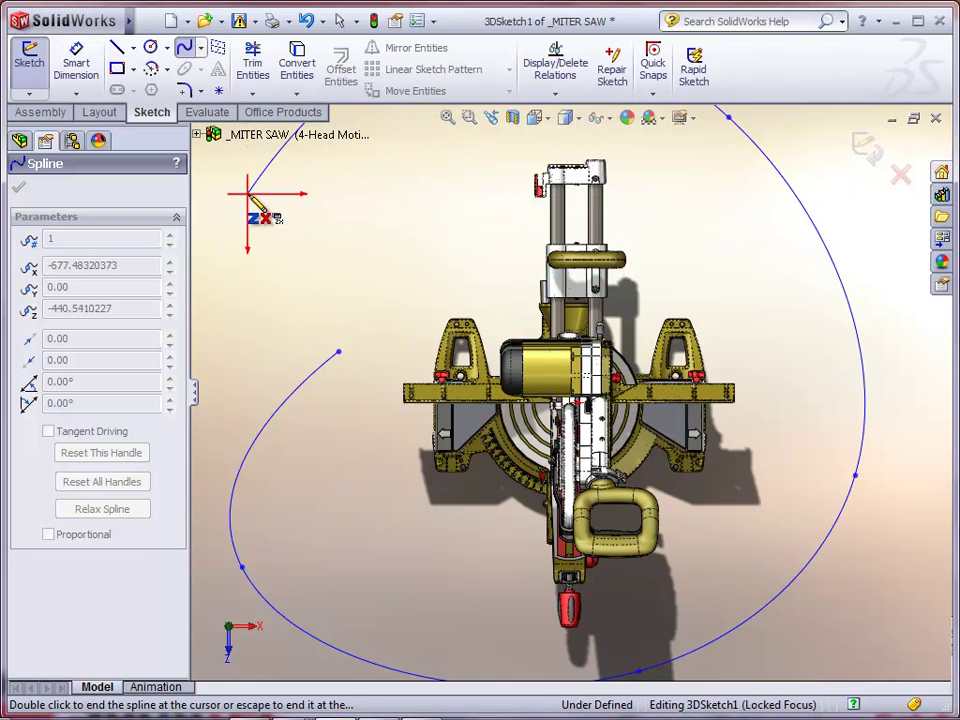
{"action": "double_click", "coordinate": [340, 354]}
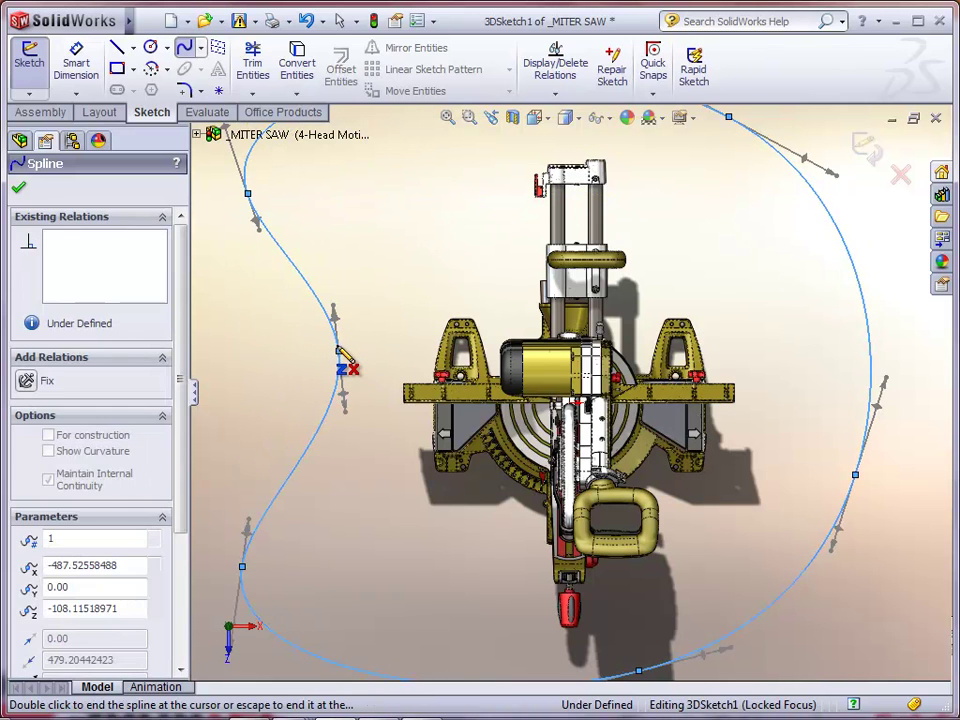
{"action": "left_click", "coordinate": [15, 189]}
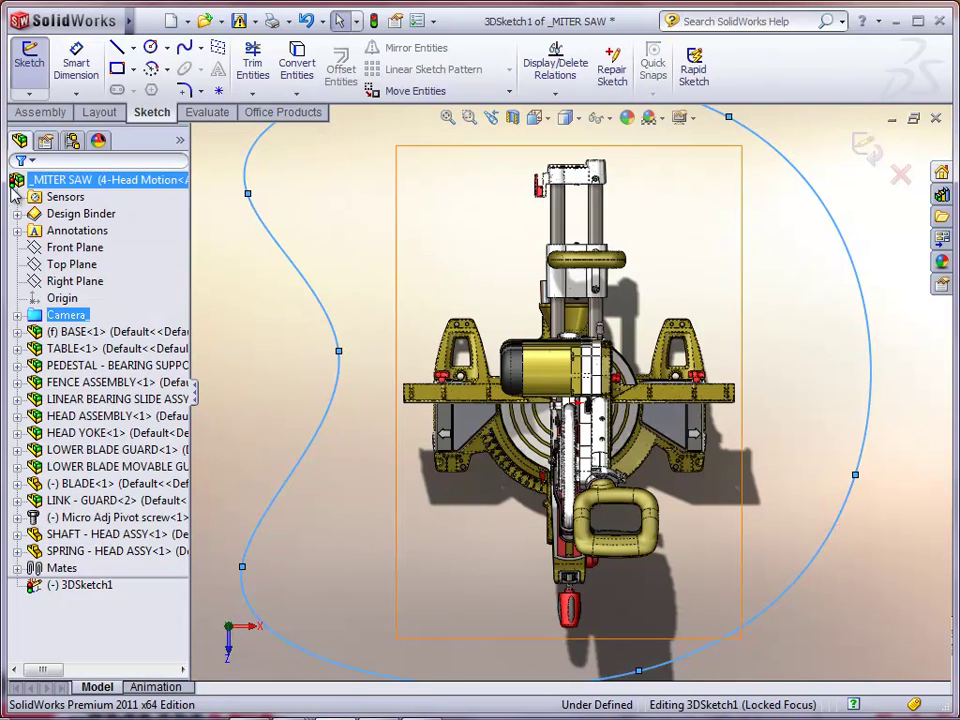
Set the Y coordinate of the spline point at X -691.33, Z 346.99 to 800 mm
{"action": "left_click", "coordinate": [242, 326]}
{"action": "key", "text": "z"}
{"action": "mouse_move", "coordinate": [281, 420]}
{"action": "middle_mouse_down"}
{"action": "mouse_move", "coordinate": [274, 343]}
{"action": "mouse_move", "coordinate": [315, 261]}
{"action": "mouse_move", "coordinate": [377, 229]}
{"action": "mouse_move", "coordinate": [397, 364]}
{"action": "mouse_move", "coordinate": [386, 276]}
{"action": "mouse_move", "coordinate": [386, 291]}
{"action": "middle_mouse_up"}
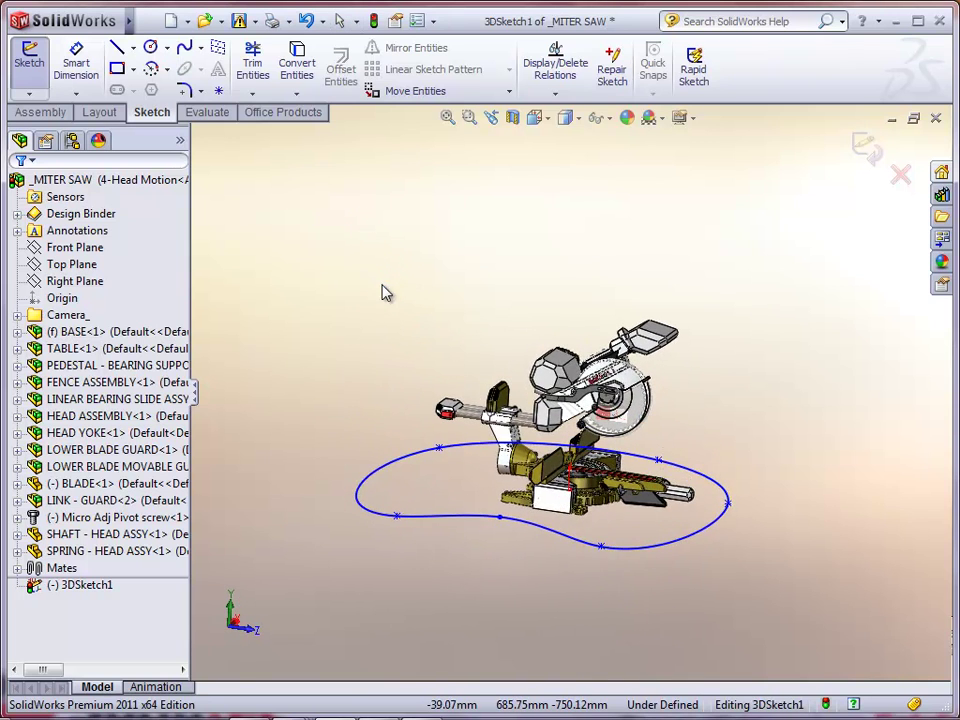
{"action": "left_click", "coordinate": [602, 550]}
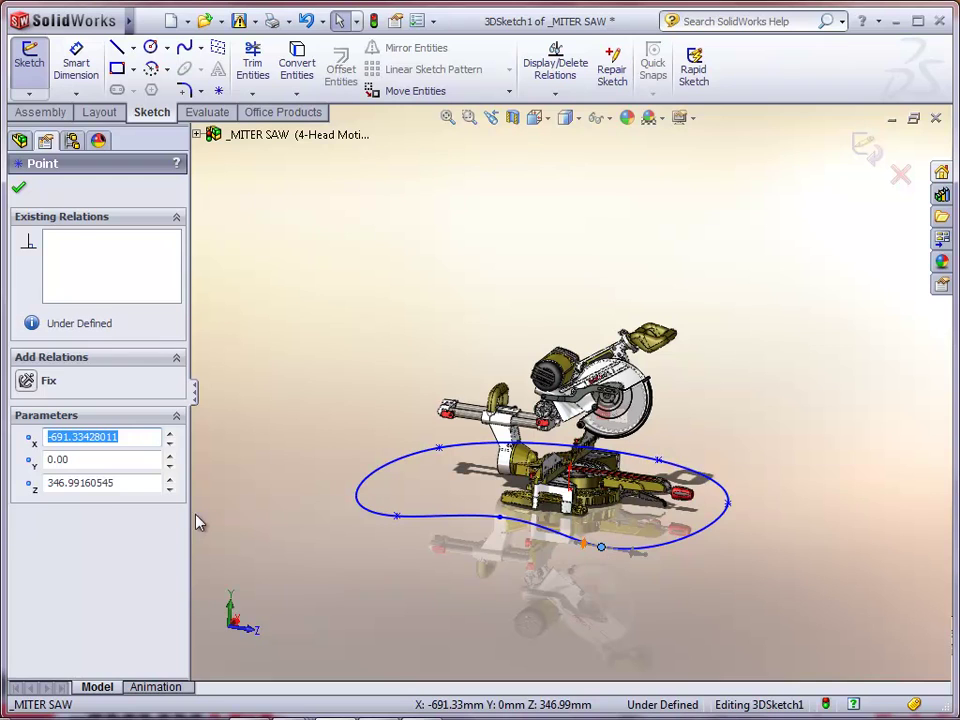
{"action": "left_click", "coordinate": [76, 458]}
{"action": "left_click_drag", "start_coordinate": [76, 458], "coordinate": [30, 460]}
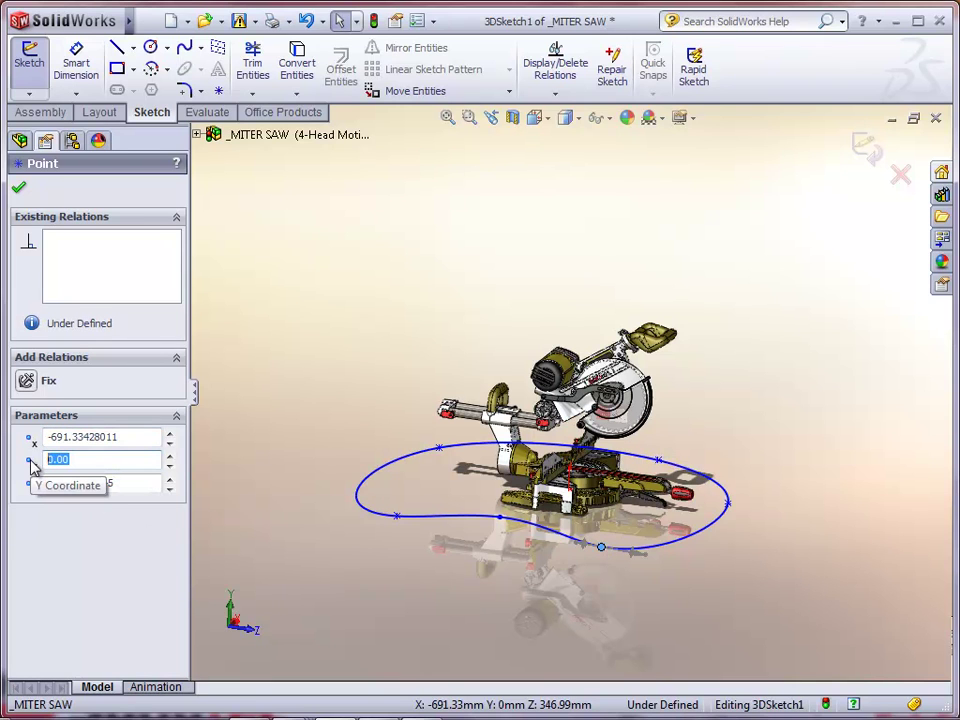
{"action": "type", "text": "80"}
{"action": "key", "text": "Return"}
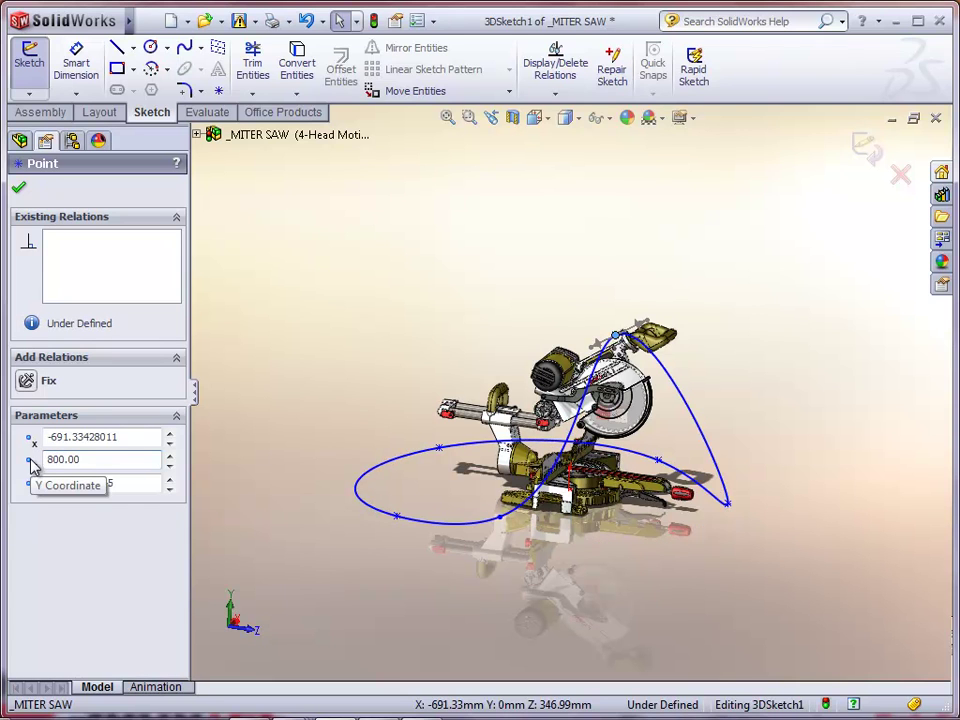
Set the front spline point's Y coordinate to 900 mm and raise the remaining points, setting the one at X 335.62, Z -602.80 to 700 mm
{"action": "left_click", "coordinate": [727, 504]}
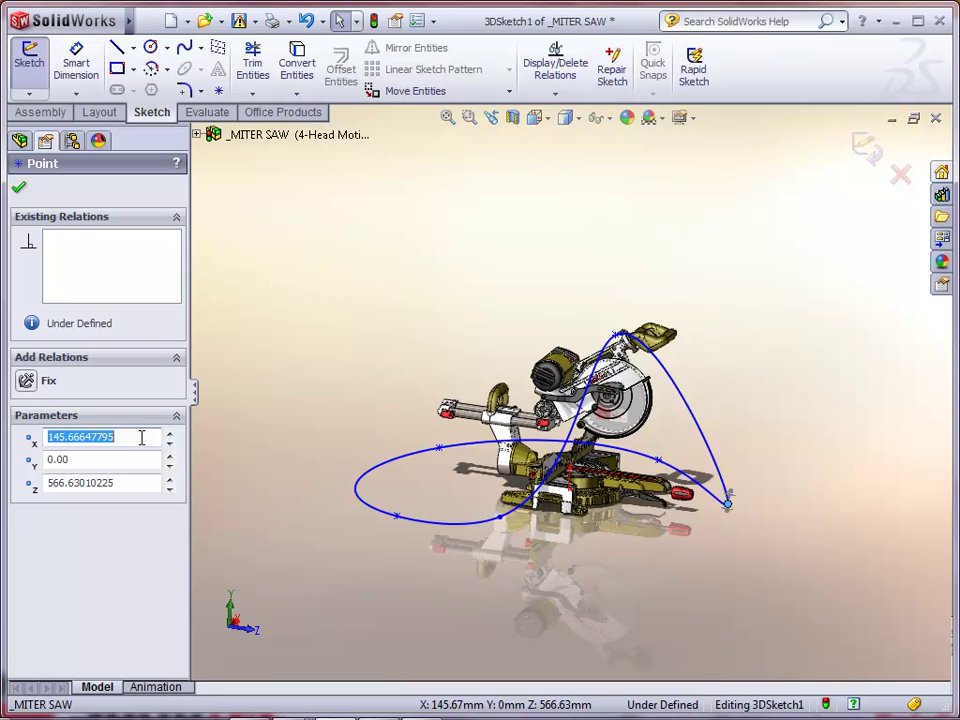
{"action": "key", "text": "Tab"}
{"action": "type", "text": "900"}
{"action": "key", "text": "Return"}
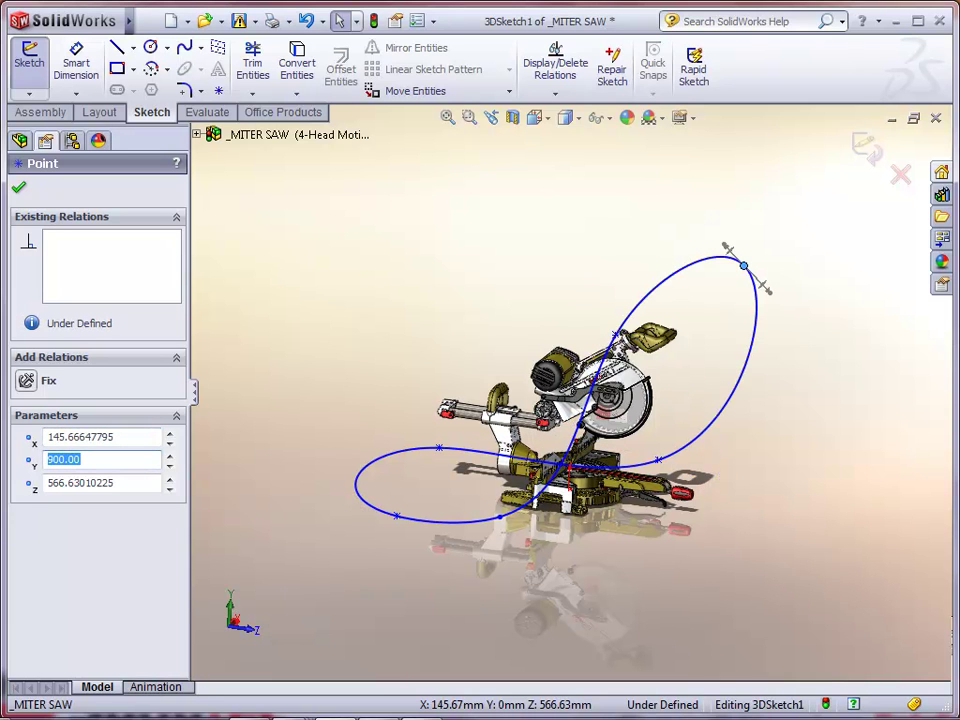
{"action": "type", "text": "8"}
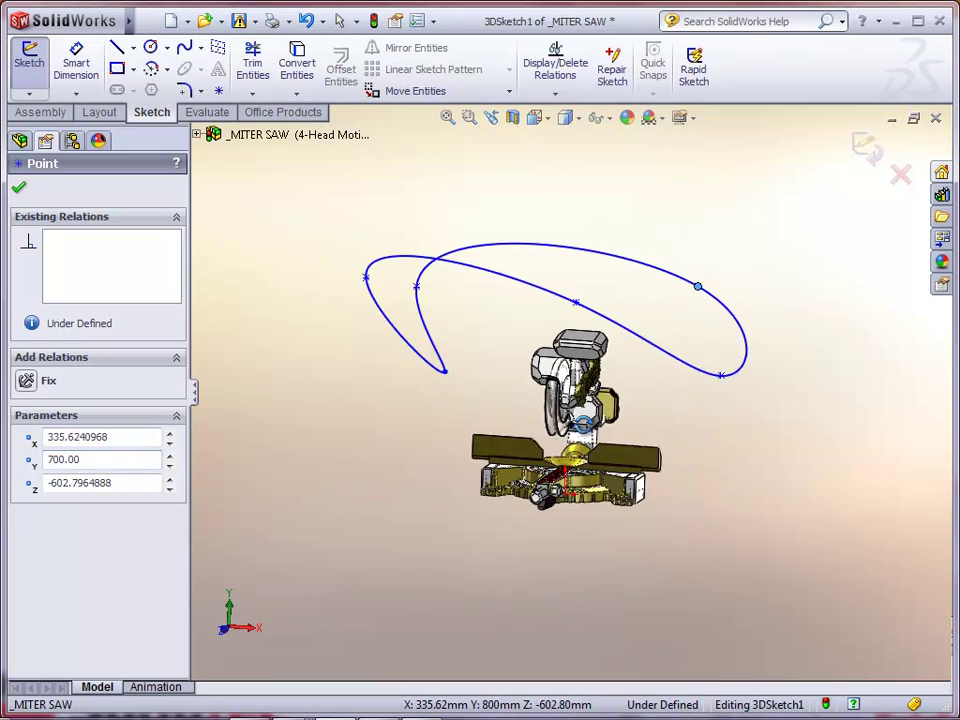
{"action": "middle_click_drag", "start_coordinate": [560, 421], "coordinate": [592, 428]}
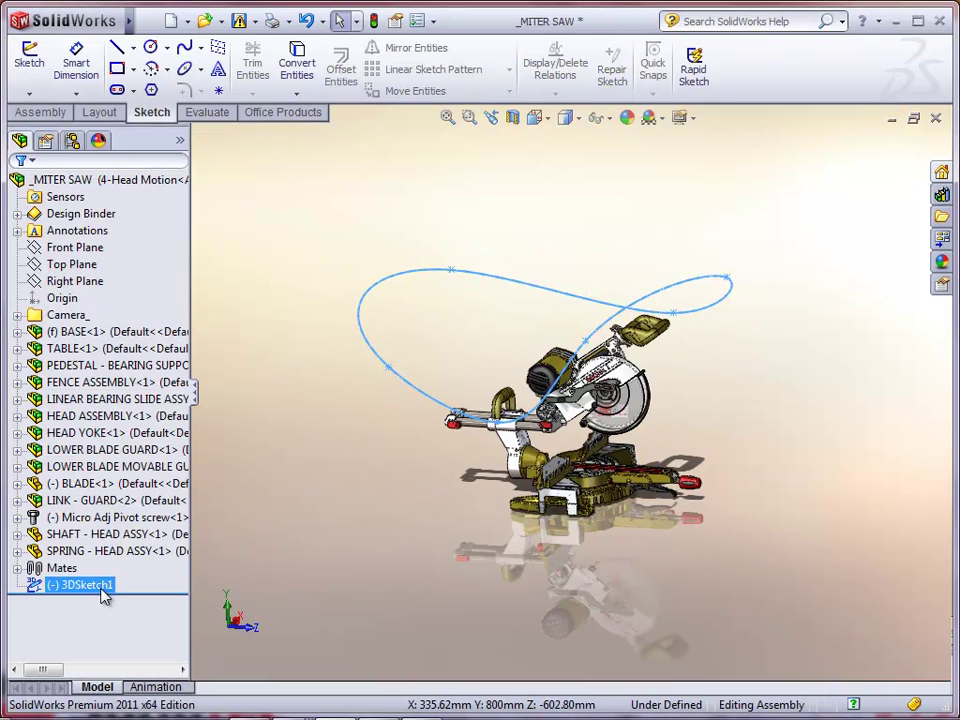
Rename the new 3D sketch as CameraPath
{"action": "left_click", "coordinate": [95, 585]}
{"action": "left_click", "coordinate": [95, 585]}
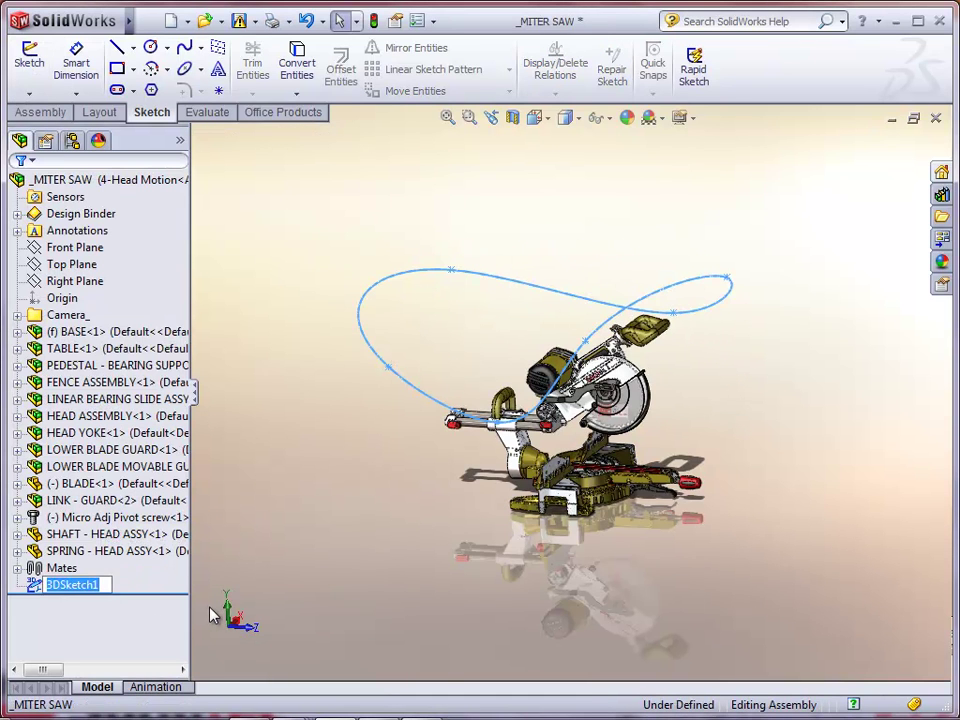
{"action": "type", "text": "CameraPath"}
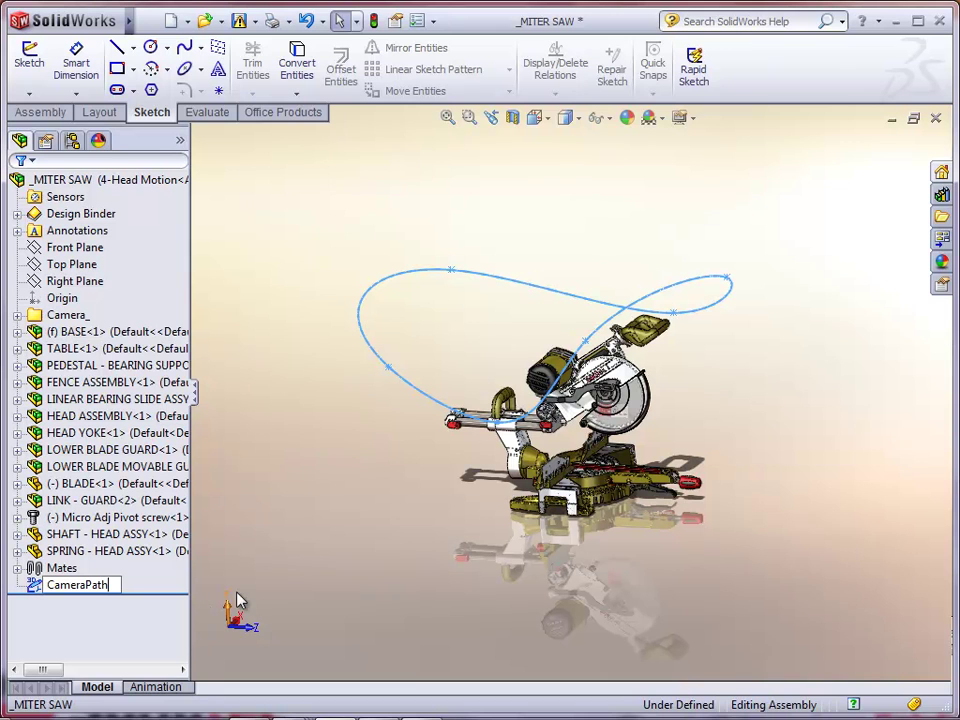
{"action": "key", "text": "Return"}
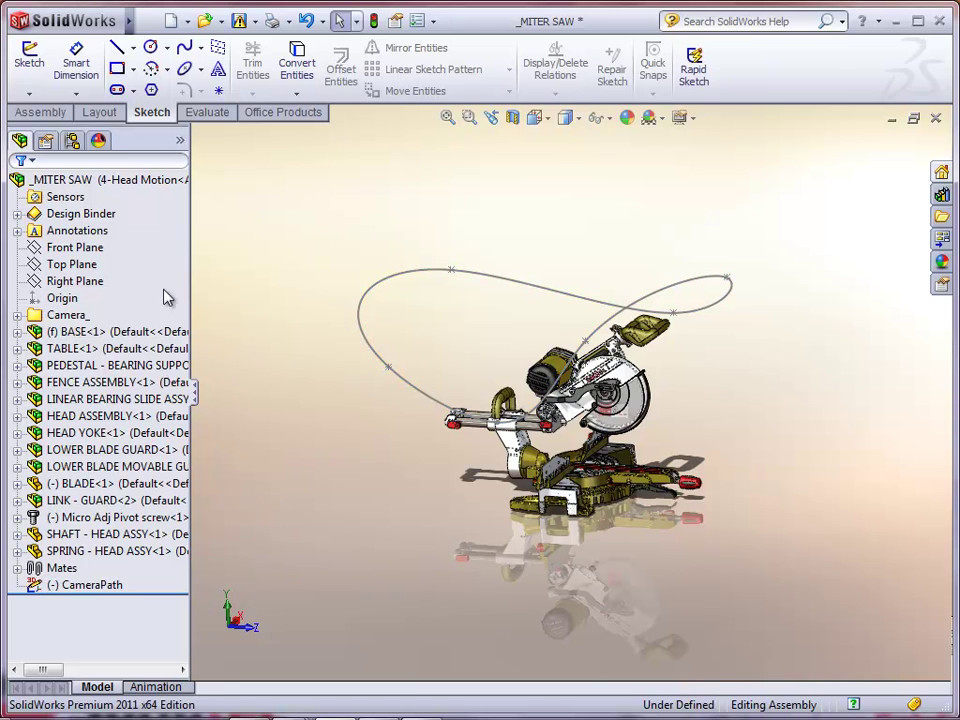
Start a new 2D sketch on the Right Plane and orient the view normal to it
{"action": "left_click", "coordinate": [62, 297]}
{"action": "left_click", "coordinate": [72, 284]}
{"action": "left_click", "coordinate": [62, 297]}
{"action": "left_click", "coordinate": [68, 284], "text": "ctrl"}
{"action": "left_click", "coordinate": [68, 283]}
{"action": "left_click", "coordinate": [78, 252]}
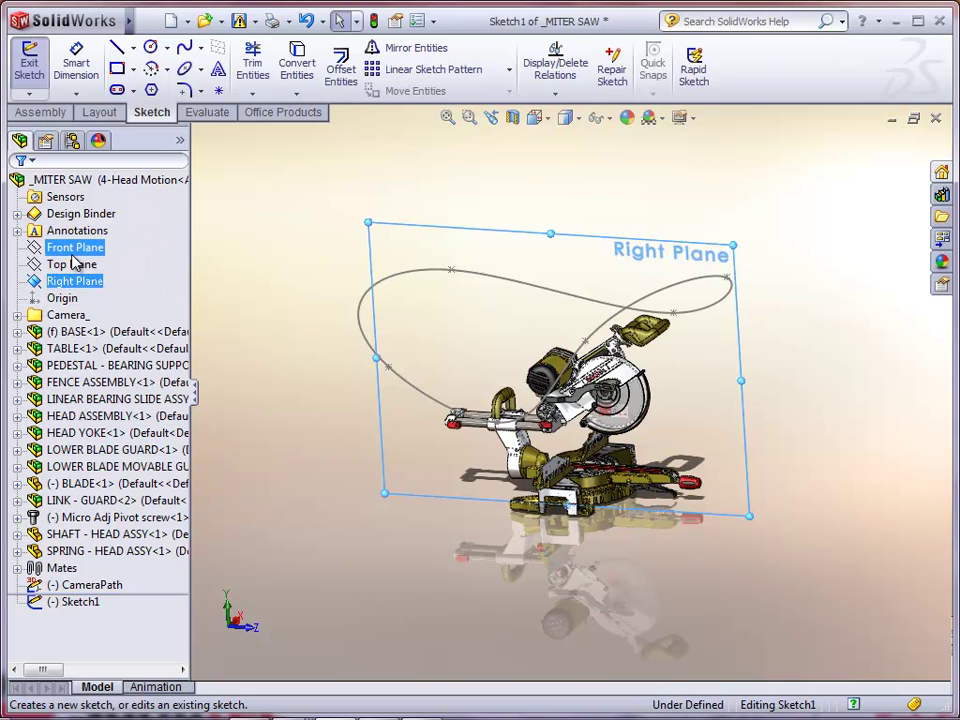
{"action": "key", "text": "space"}
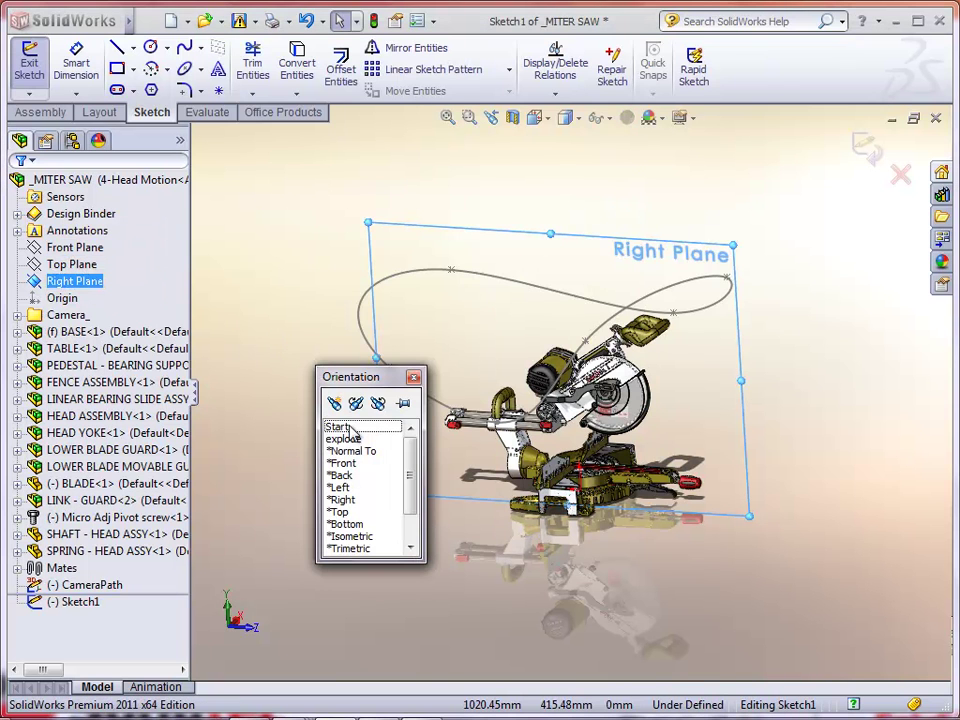
{"action": "double_click", "coordinate": [354, 451]}
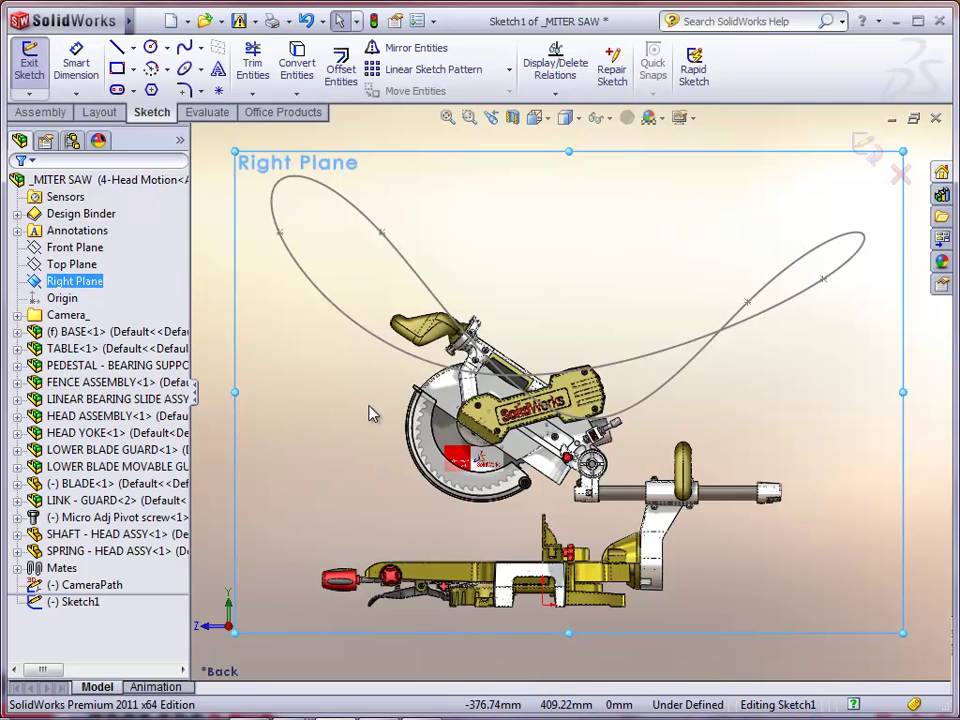
Sketch a sloped line about 95 mm long between the lower blade guard and the slide rail, and exit the sketch
{"action": "left_click", "coordinate": [117, 47]}
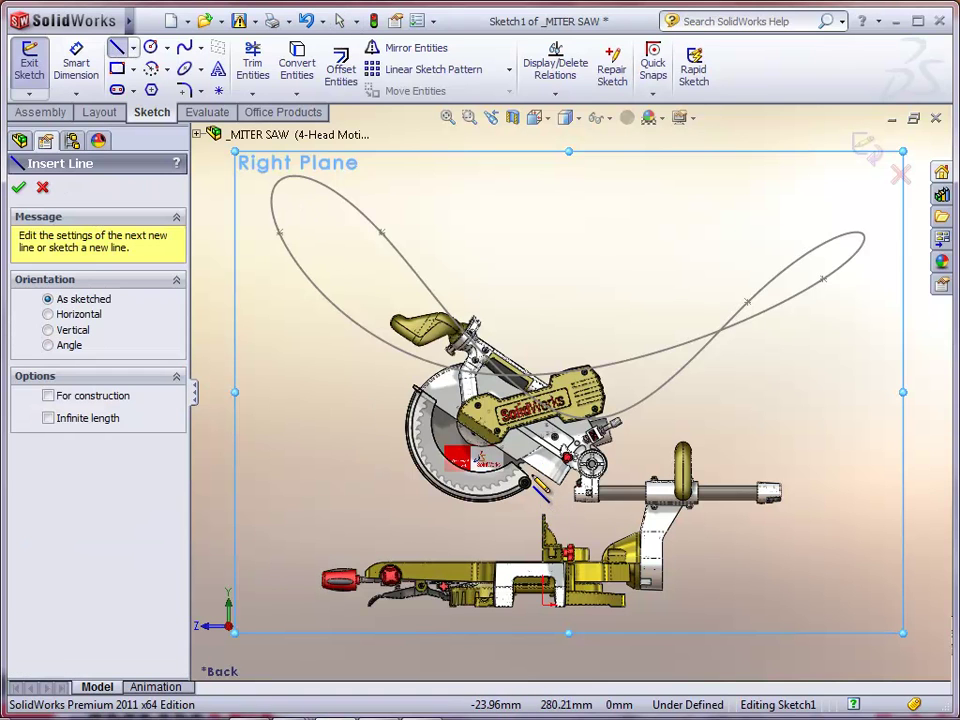
{"action": "key", "text": "Escape"}
{"action": "left_click", "coordinate": [528, 472]}
{"action": "left_click", "coordinate": [570, 495]}
{"action": "key", "text": "Escape"}
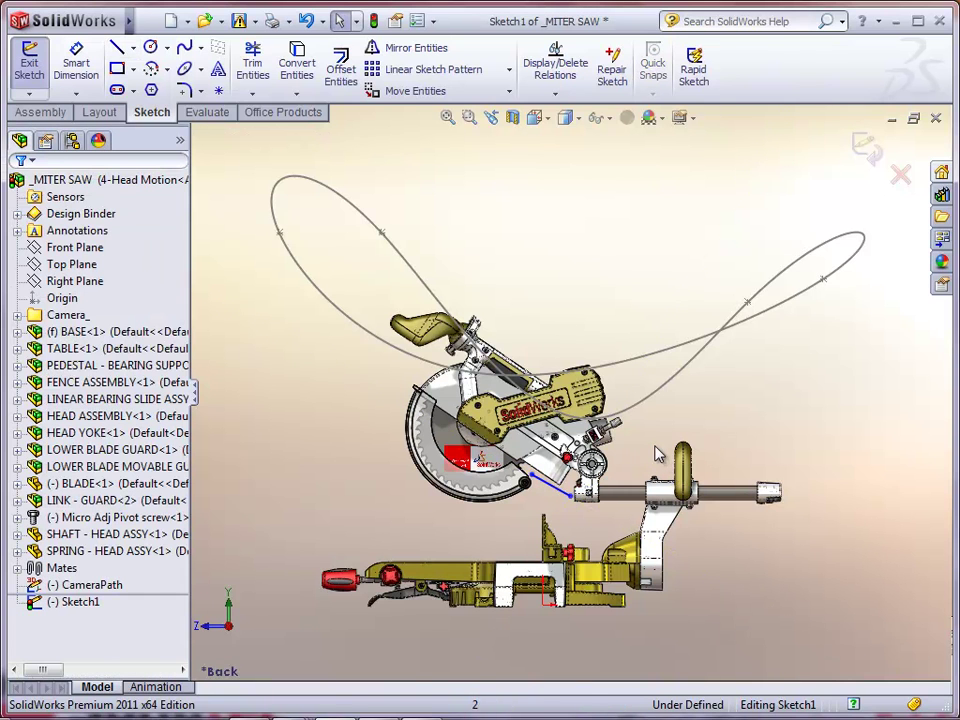
{"action": "left_click", "coordinate": [866, 146]}
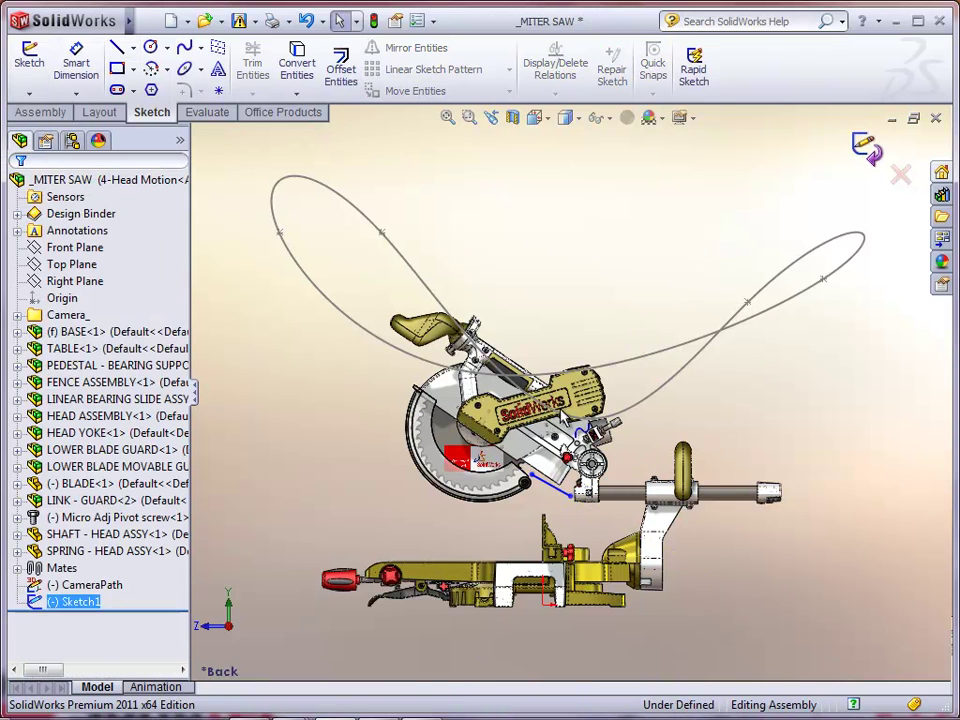
{"action": "left_click", "coordinate": [257, 557]}
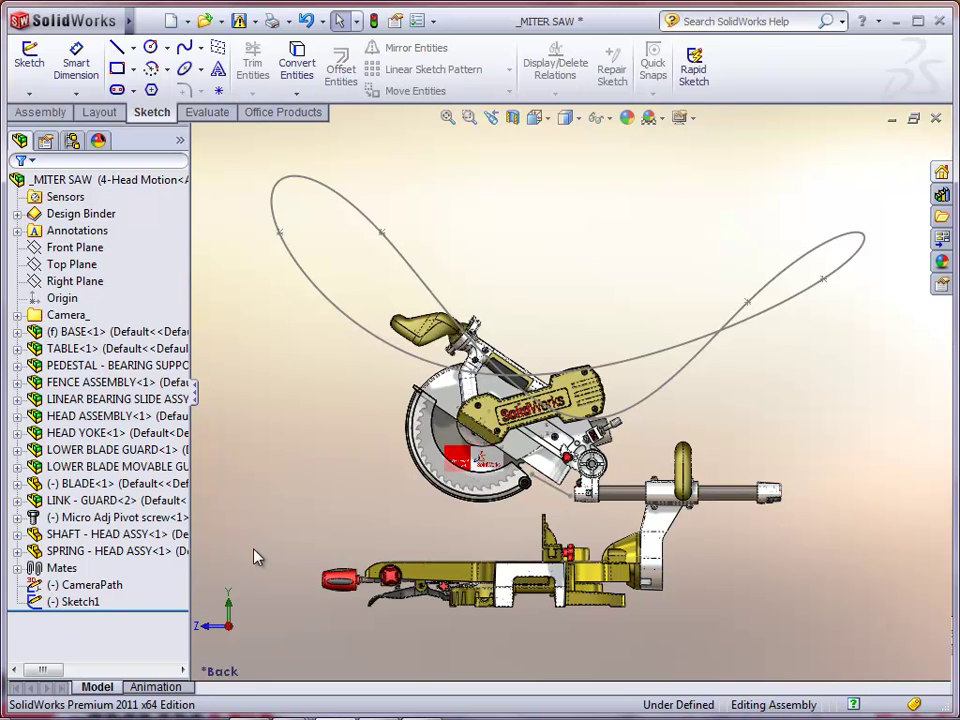
Rename the new line sketch as POI Camera
{"action": "left_click", "coordinate": [90, 602]}
{"action": "key", "text": "F2"}
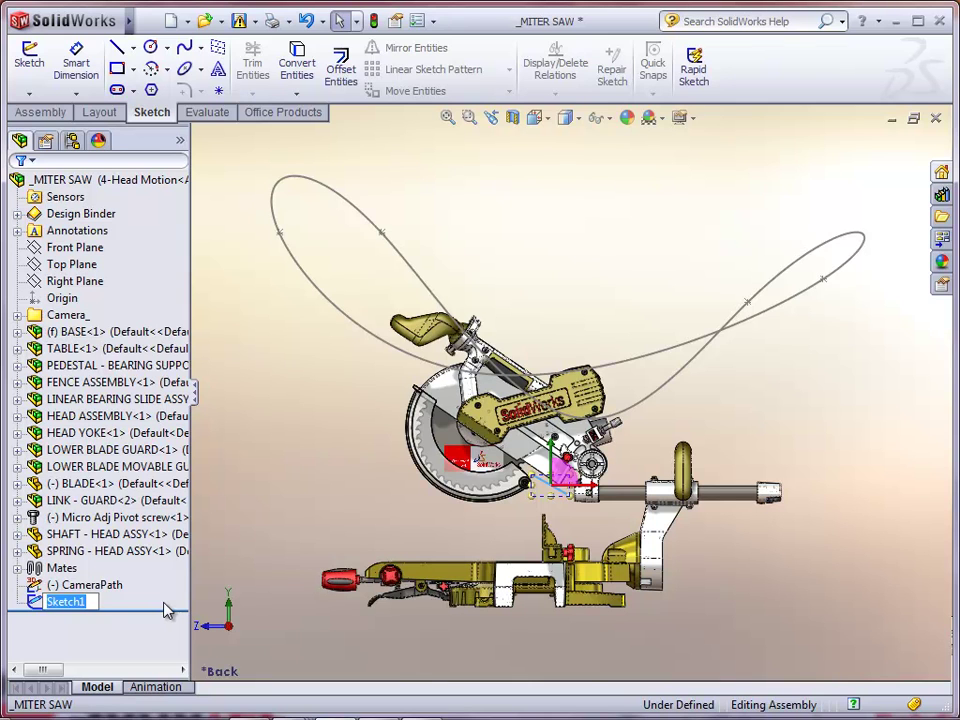
{"action": "type", "text": "POI Camera"}
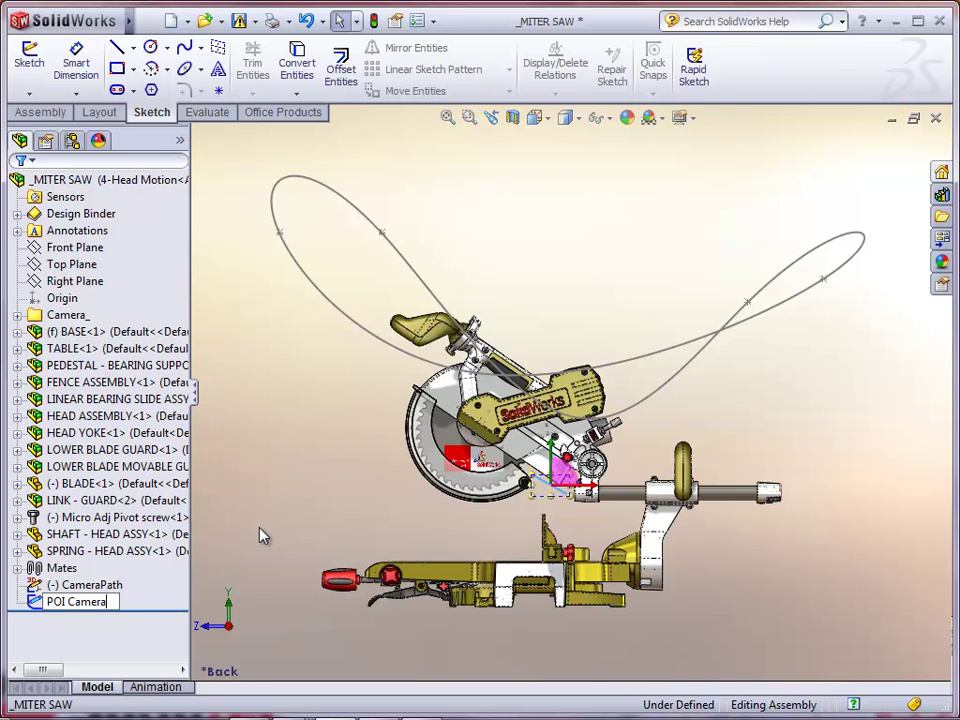
{"action": "key", "text": "Return"}
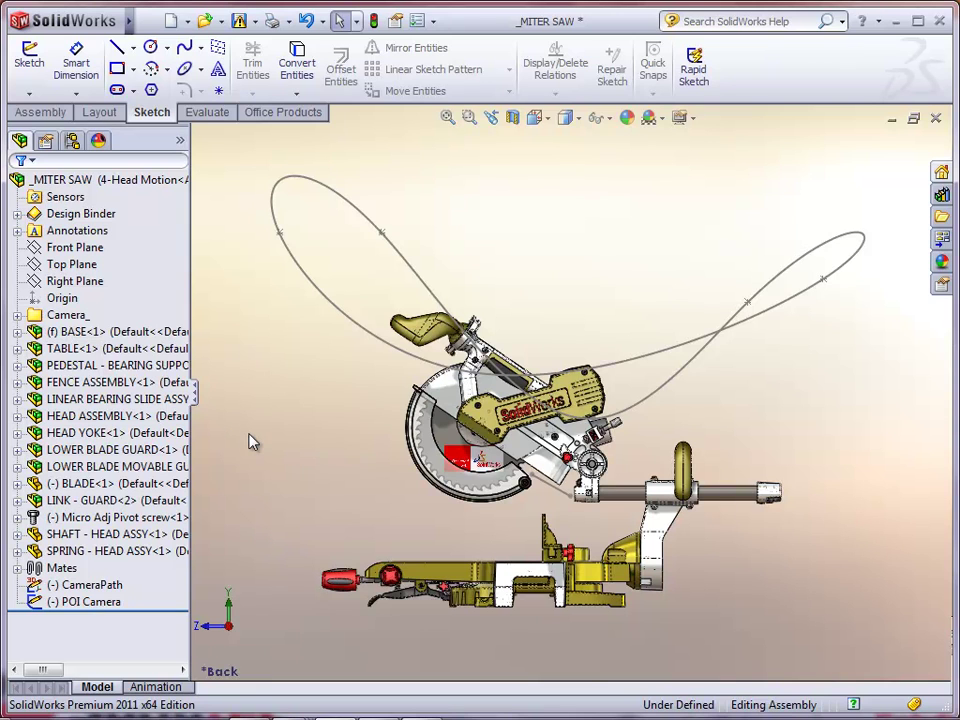
Add a new camera to the assembly's scene
{"action": "left_click", "coordinate": [97, 143]}
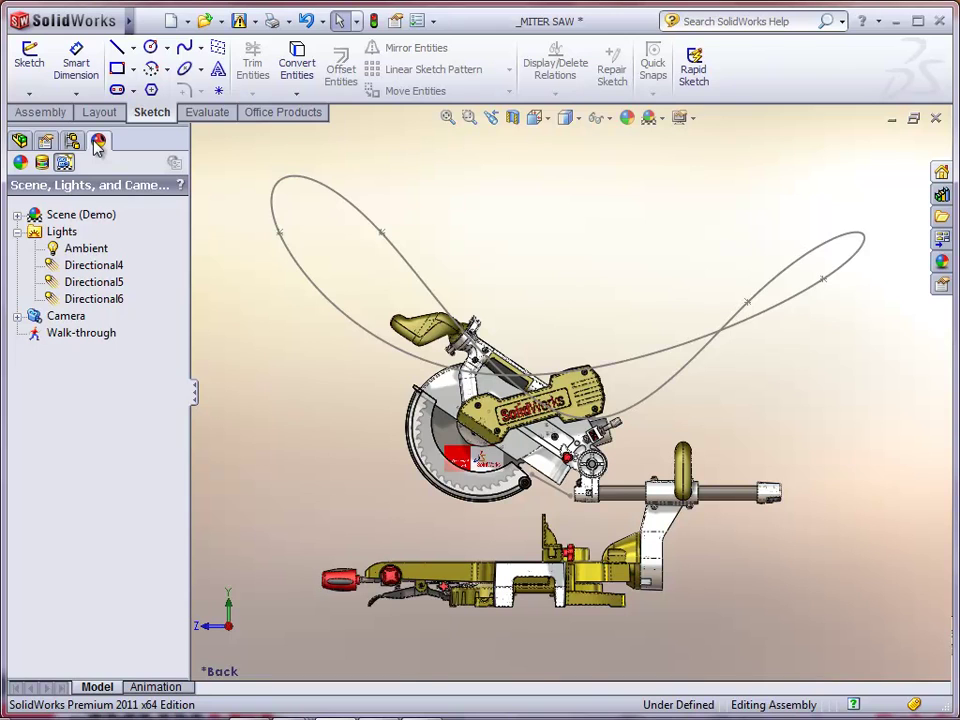
{"action": "left_click", "coordinate": [38, 319]}
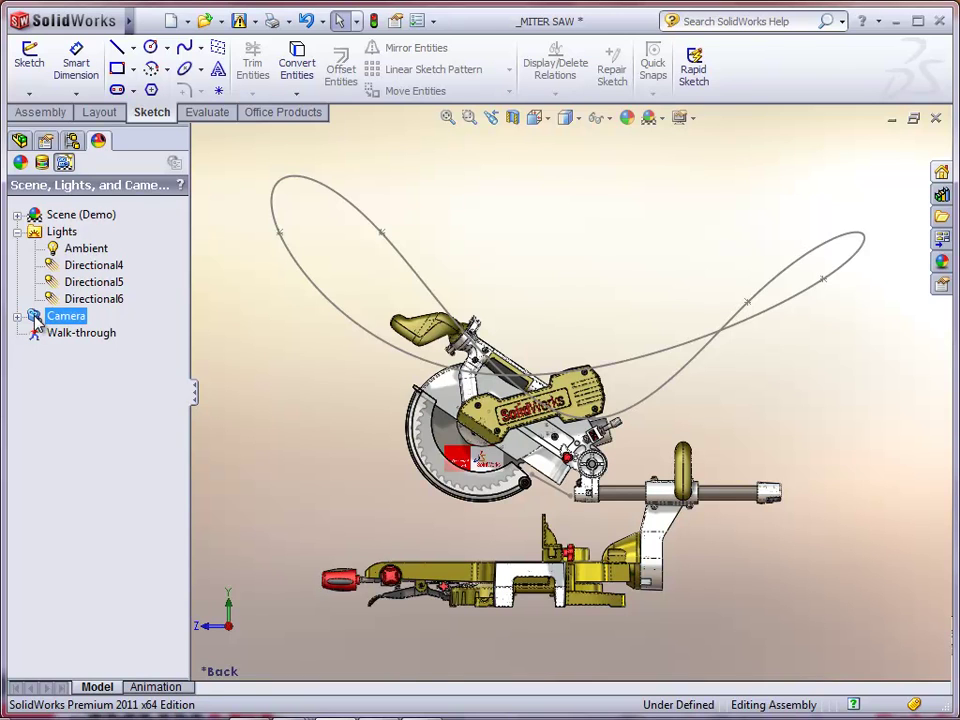
{"action": "right_click", "coordinate": [56, 321]}
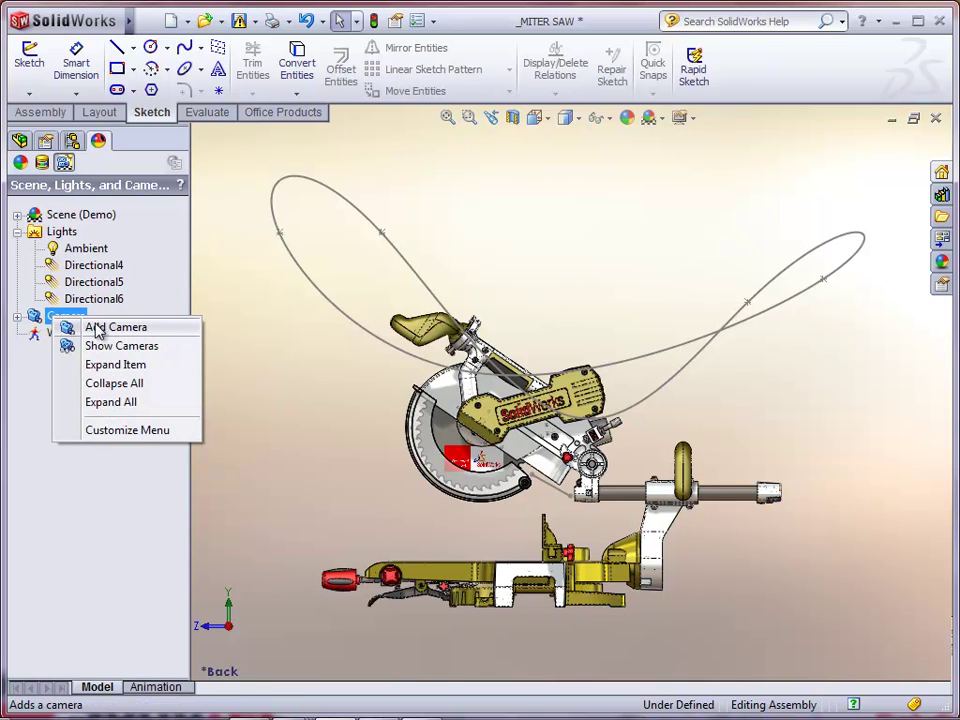
{"action": "left_click", "coordinate": [100, 330]}
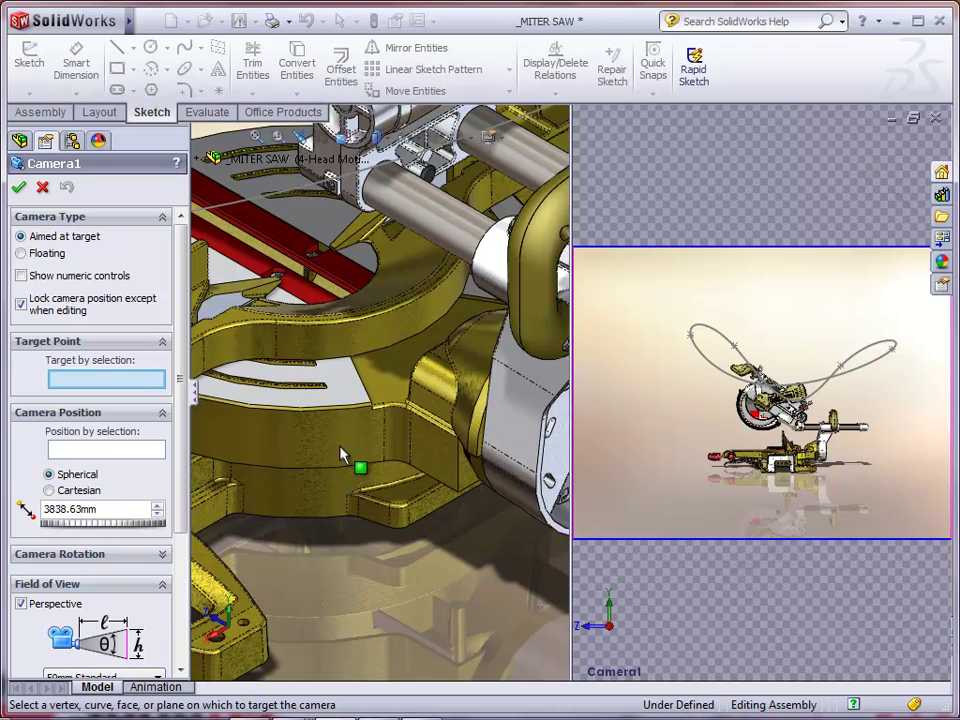
Target the camera at the POI Camera sketch line, with the target point at 0 percent along it
{"action": "scroll", "coordinate": [340, 452], "scroll_direction": "up", "scroll_amount": 1}
{"action": "scroll", "coordinate": [341, 443], "scroll_direction": "up", "scroll_amount": 4}
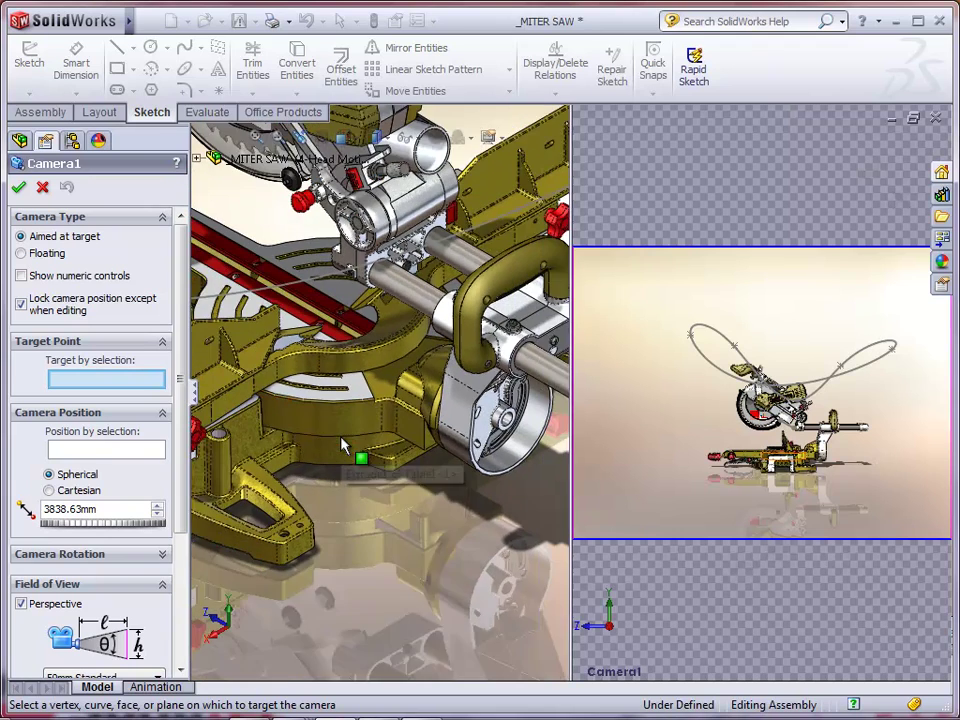
{"action": "scroll", "coordinate": [342, 495], "scroll_direction": "up", "scroll_amount": 1}
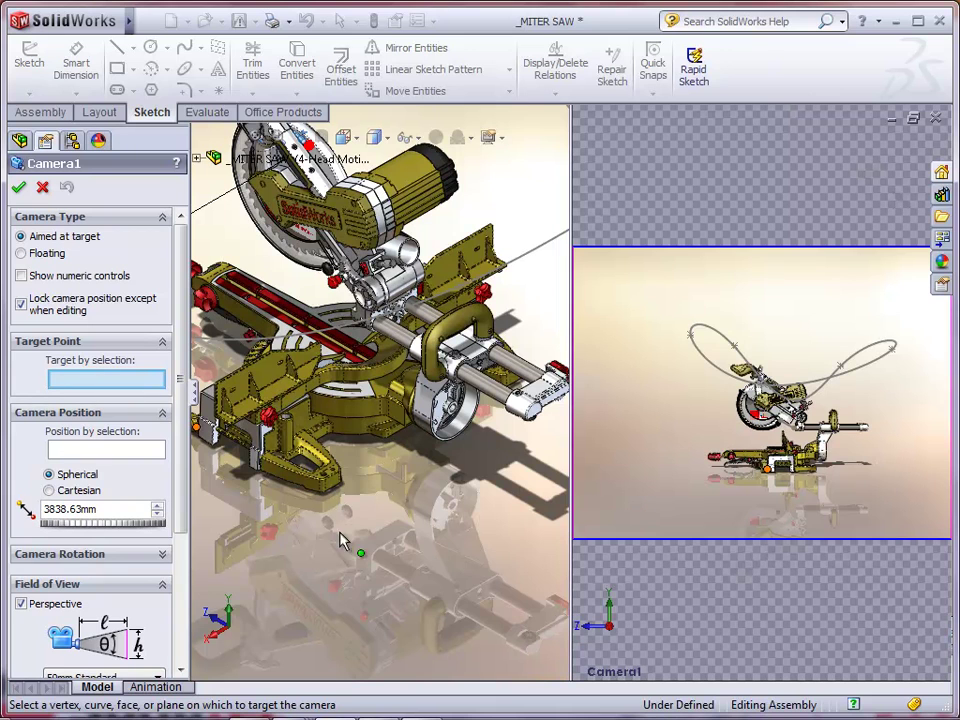
{"action": "middle_click_drag", "start_coordinate": [321, 572], "coordinate": [298, 364]}
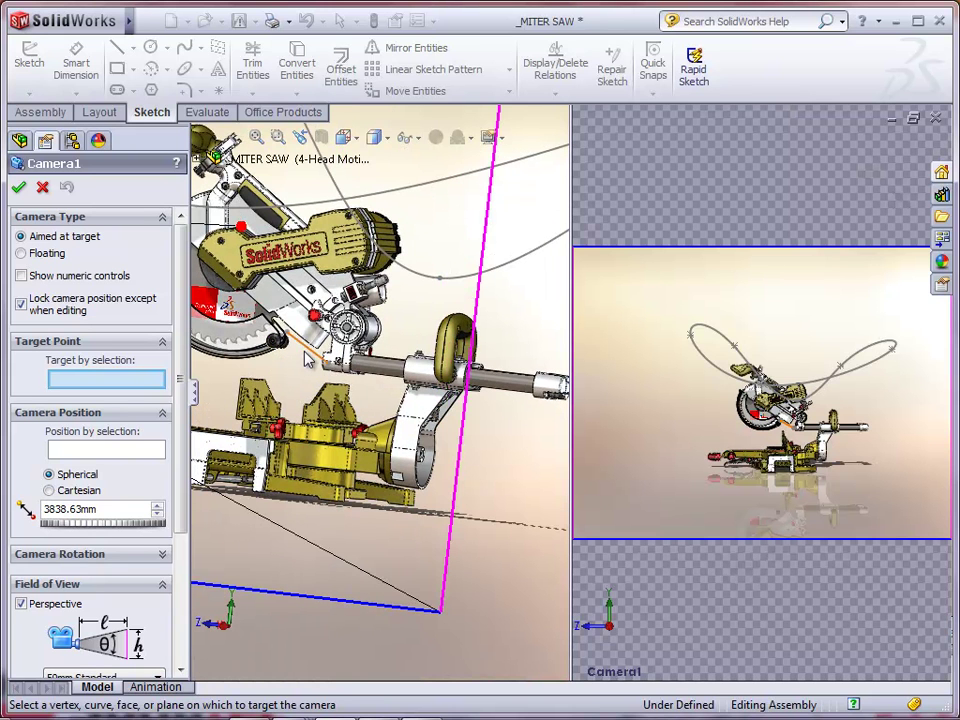
{"action": "left_click", "coordinate": [306, 356]}
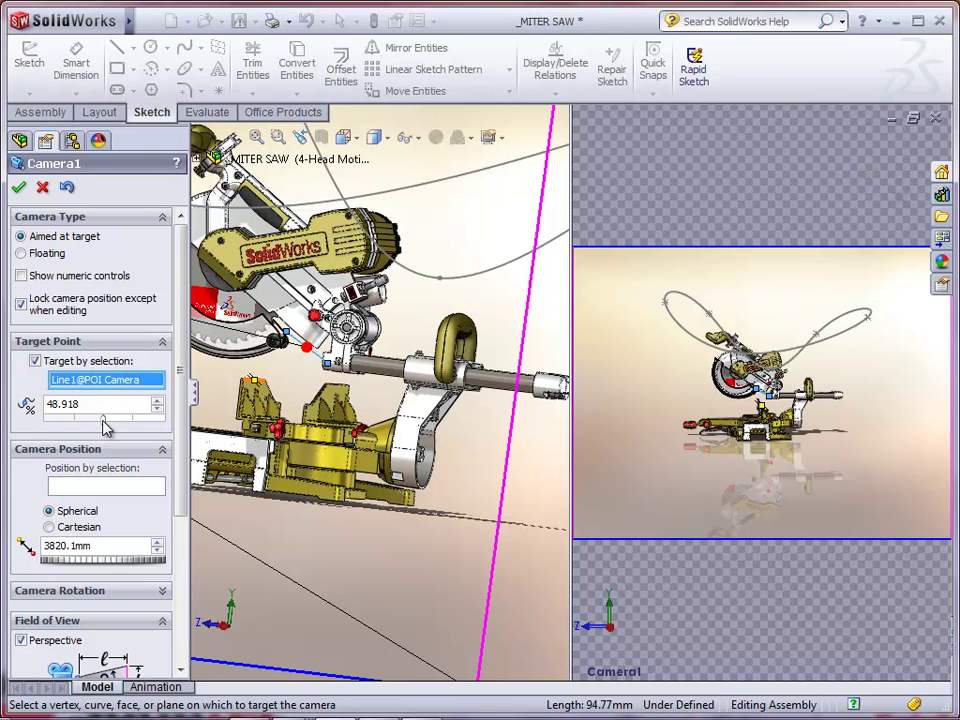
{"action": "mouse_move", "coordinate": [105, 428]}
{"action": "left_mouse_down"}
{"action": "mouse_move", "coordinate": [94, 435]}
{"action": "mouse_move", "coordinate": [108, 430]}
{"action": "left_mouse_up"}
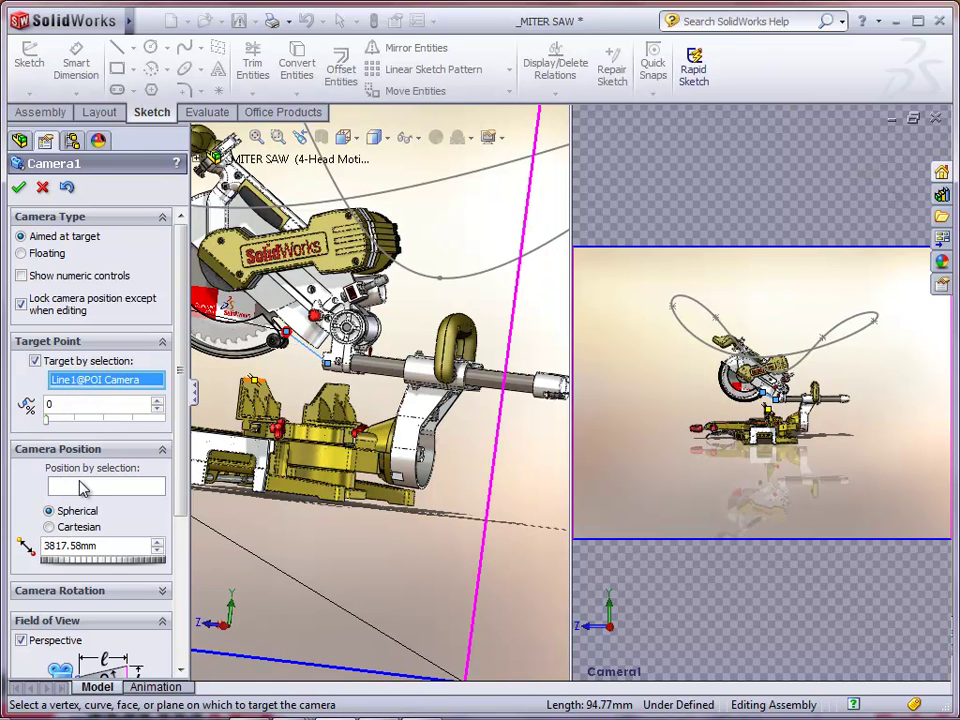
Attach the camera position to the CameraPath spline at 0 percent along the curve
{"action": "left_click", "coordinate": [84, 487]}
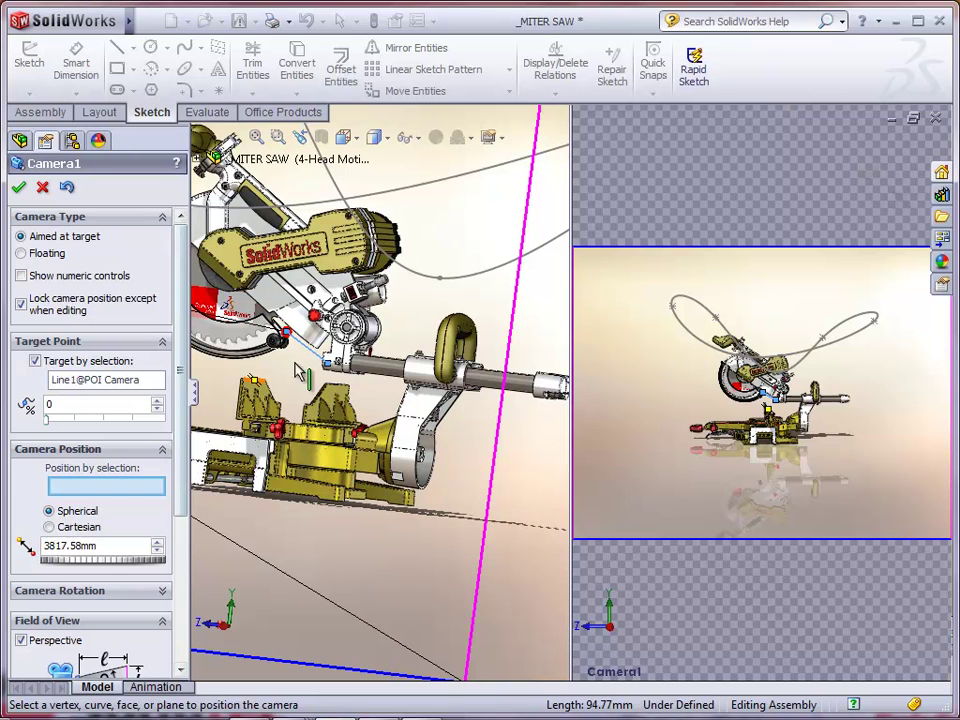
{"action": "left_click", "coordinate": [418, 281]}
{"action": "double_click", "coordinate": [113, 514]}
{"action": "type", "text": "0"}
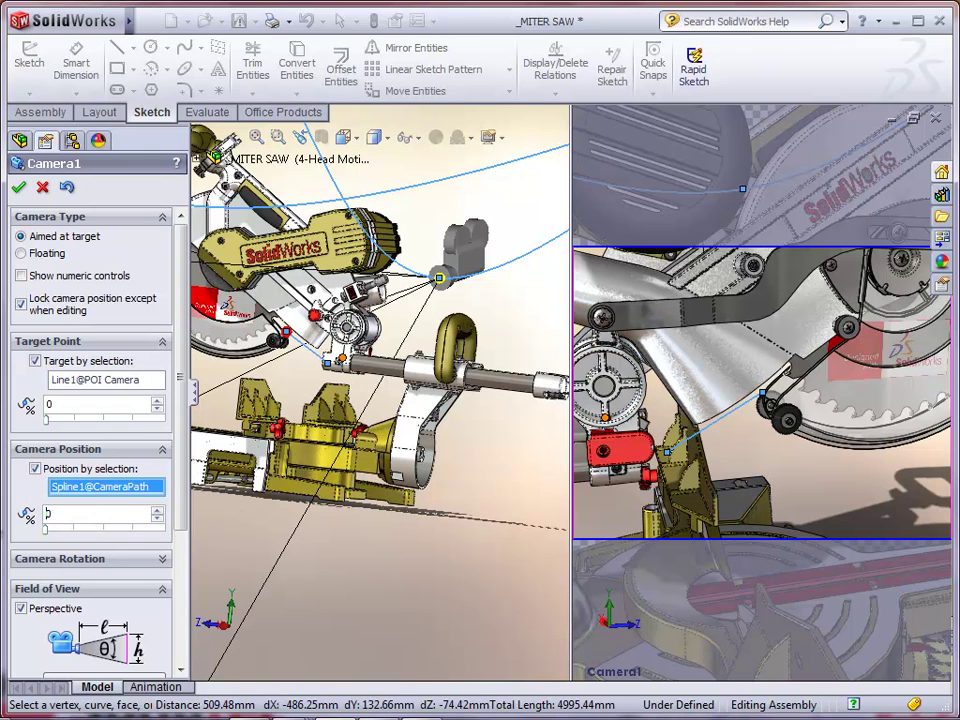
Set the camera's field of view to the 24mm Wide Angle lens and accept the camera
{"action": "scroll", "coordinate": [160, 530], "scroll_direction": "down", "scroll_amount": 5}
{"action": "left_click", "coordinate": [155, 482]}
{"action": "left_click", "coordinate": [148, 499]}
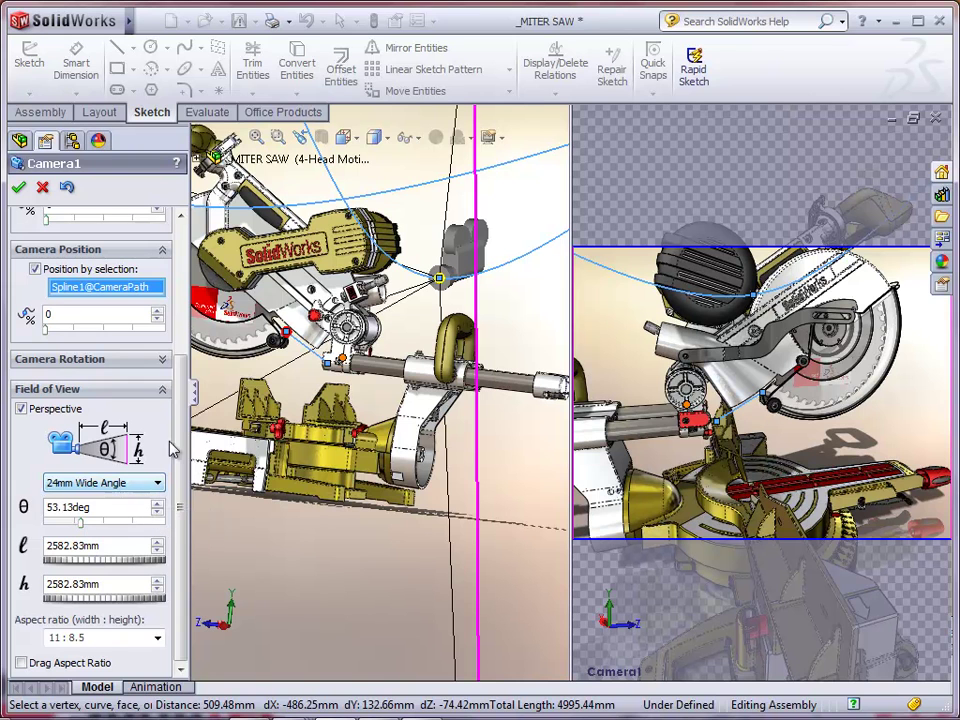
{"action": "scroll", "coordinate": [180, 440], "scroll_direction": "up", "scroll_amount": 5}
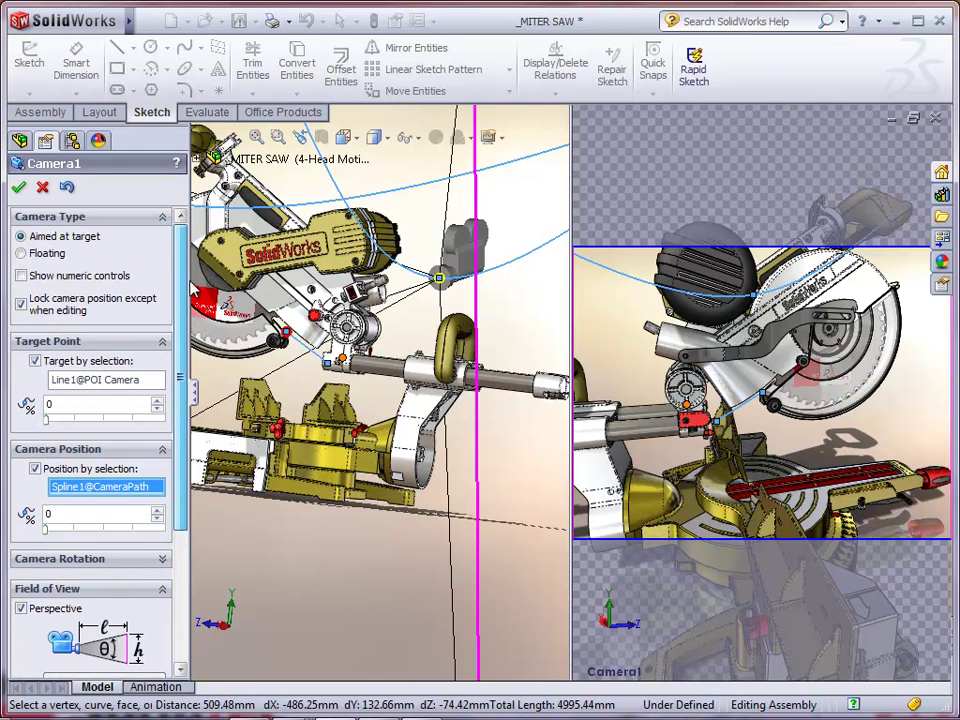
{"action": "left_click", "coordinate": [17, 190]}
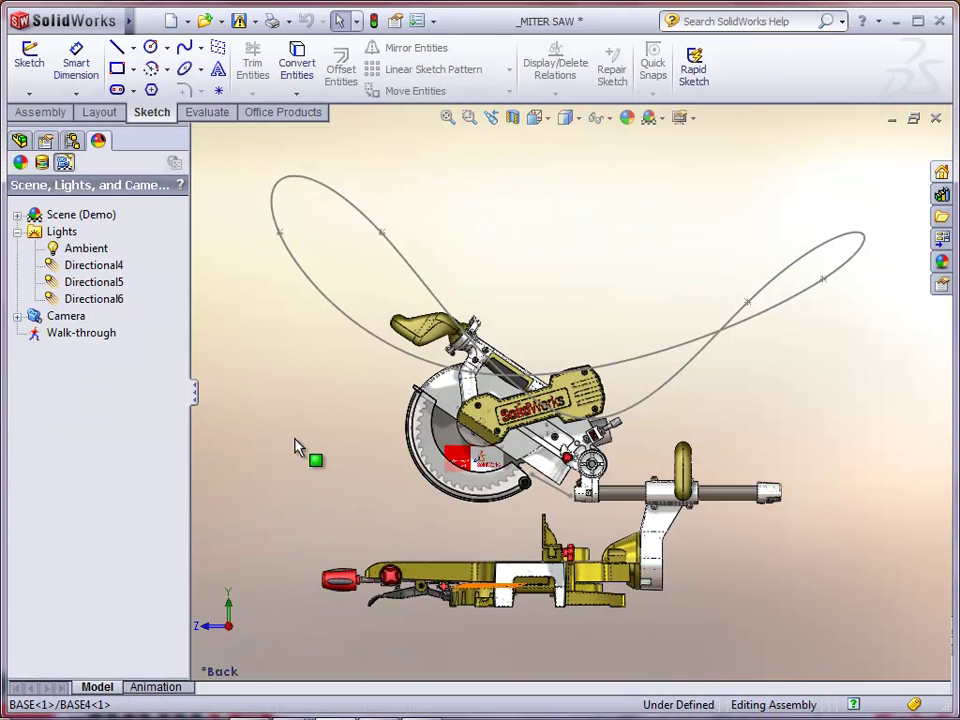
Create a new motion study, enlarge its timeline area, and enable view key creation for orientation and camera views
{"action": "right_click", "coordinate": [156, 689]}
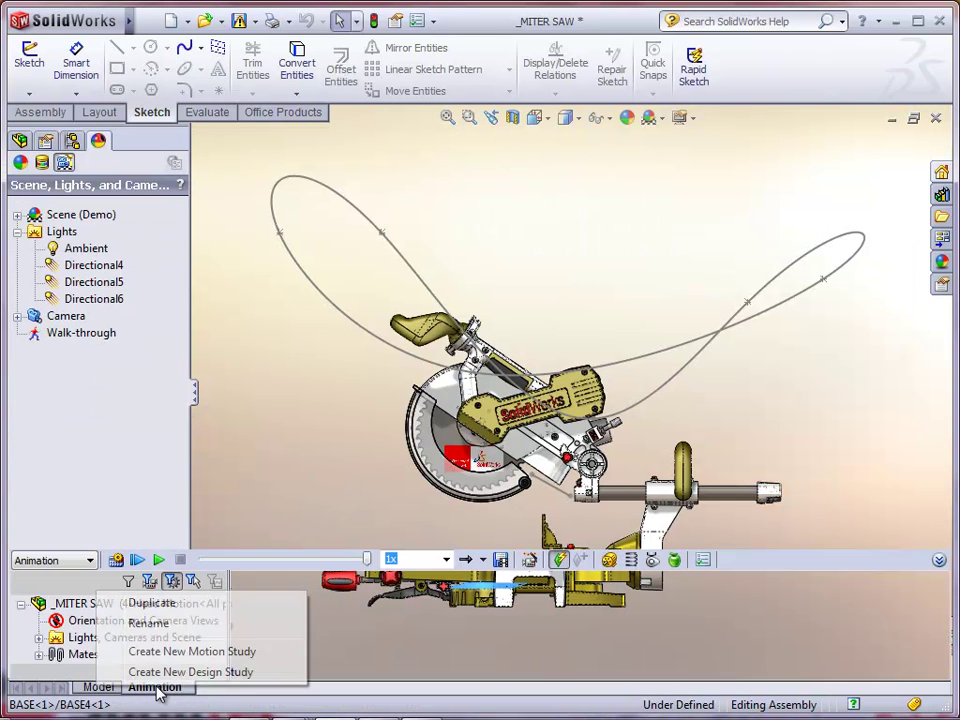
{"action": "left_click", "coordinate": [196, 651]}
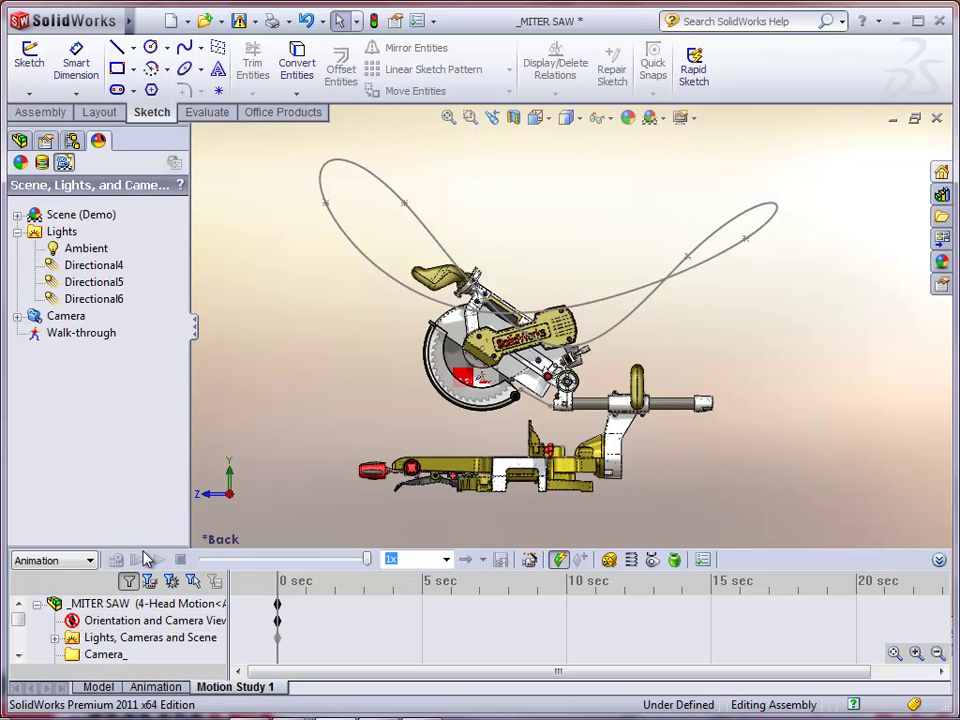
{"action": "left_click_drag", "start_coordinate": [144, 549], "coordinate": [110, 489]}
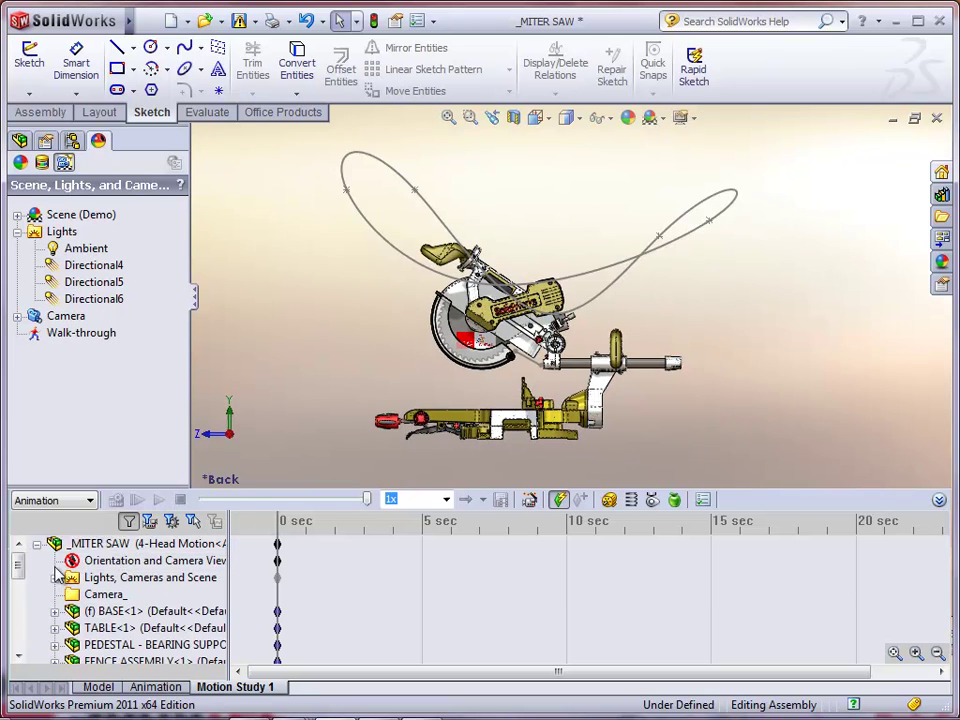
{"action": "right_click", "coordinate": [93, 564]}
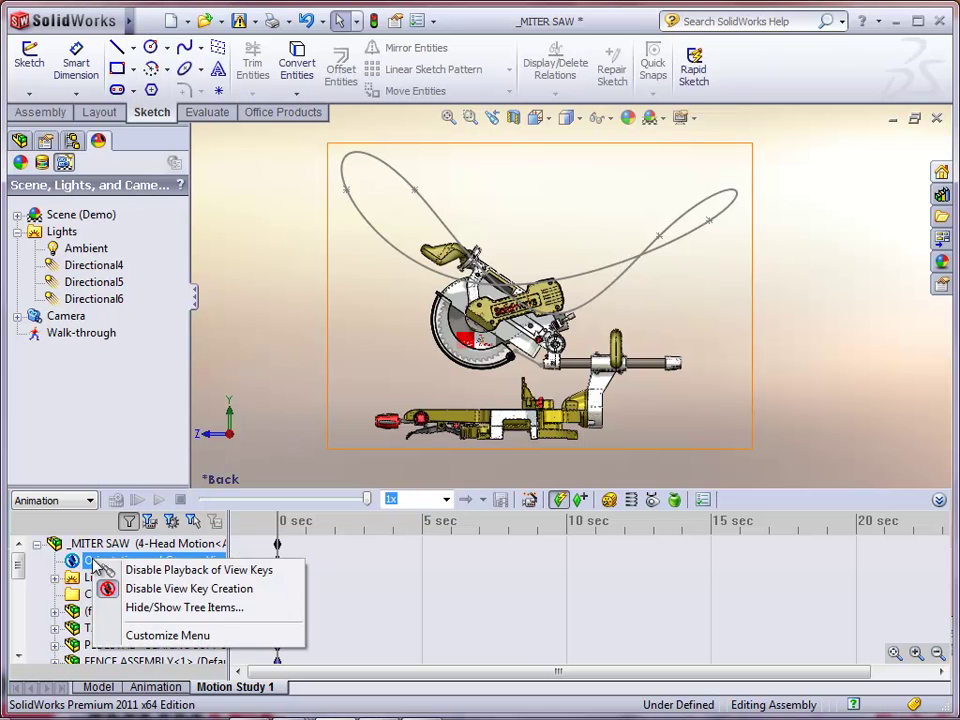
{"action": "left_click", "coordinate": [175, 589]}
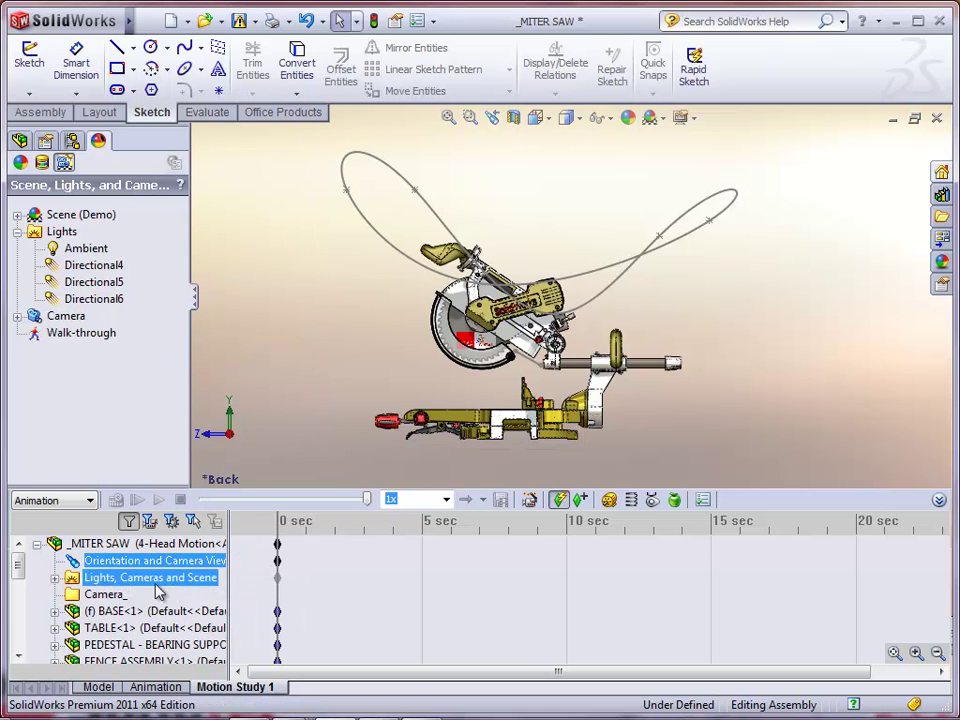
Switch the motion study's view to look through Camera1
{"action": "left_click", "coordinate": [54, 578]}
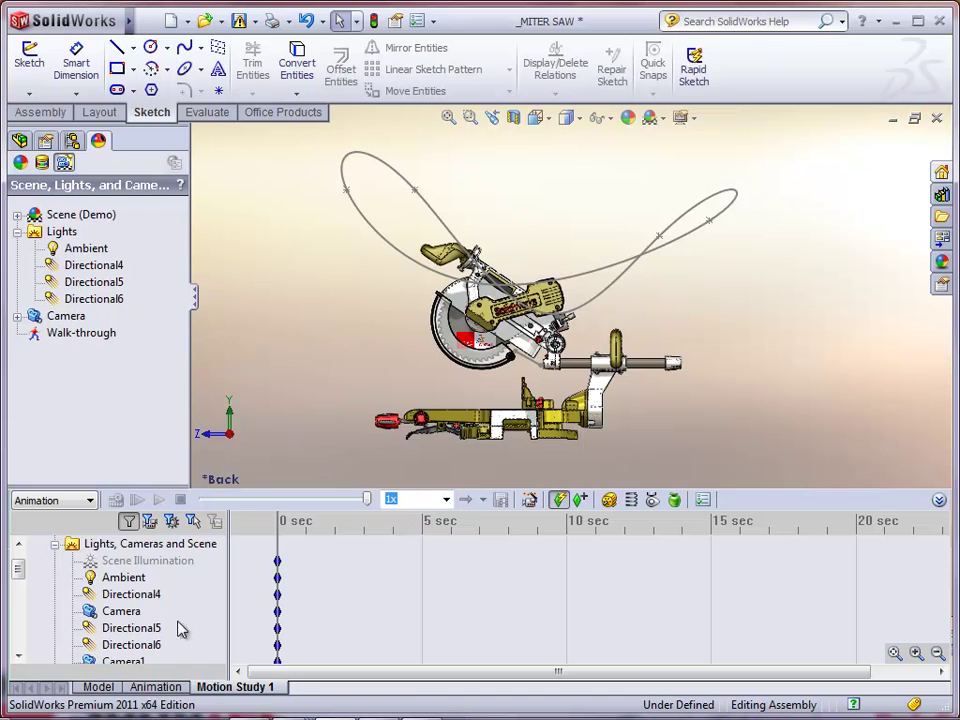
{"action": "left_click", "coordinate": [125, 662]}
{"action": "scroll", "coordinate": [125, 660], "scroll_direction": "down", "scroll_amount": 2}
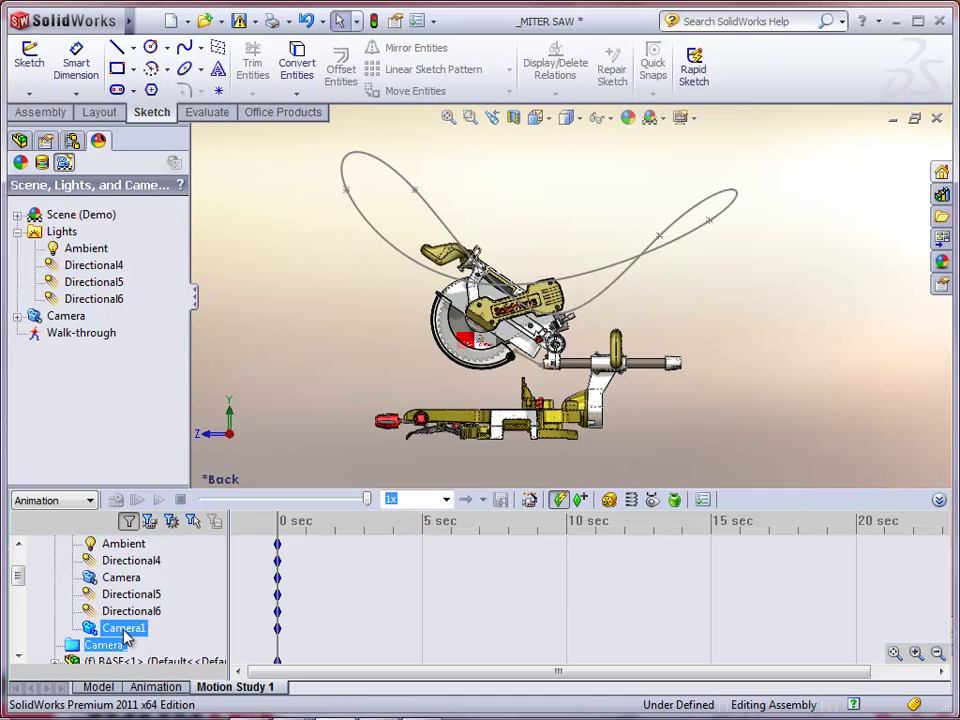
{"action": "left_click", "coordinate": [129, 628]}
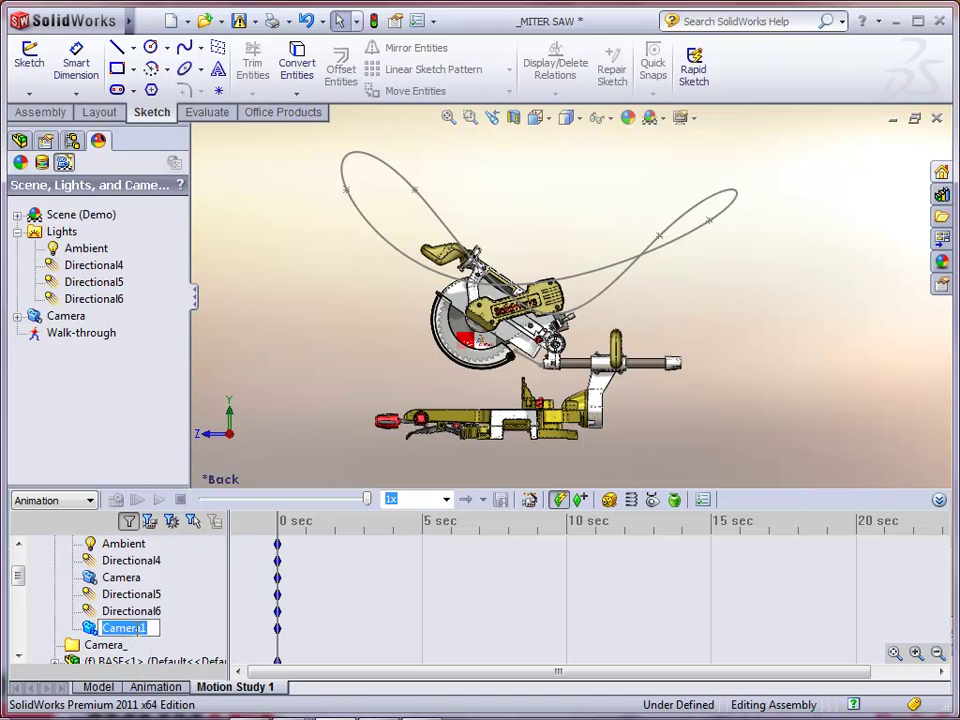
{"action": "left_click", "coordinate": [91, 630]}
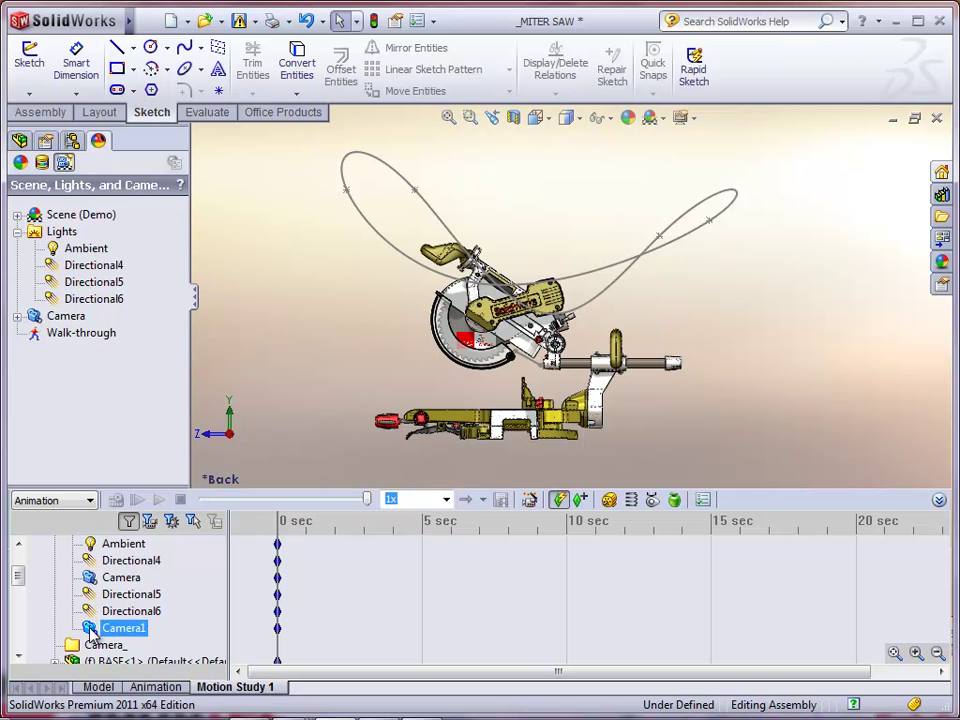
{"action": "right_click", "coordinate": [91, 630]}
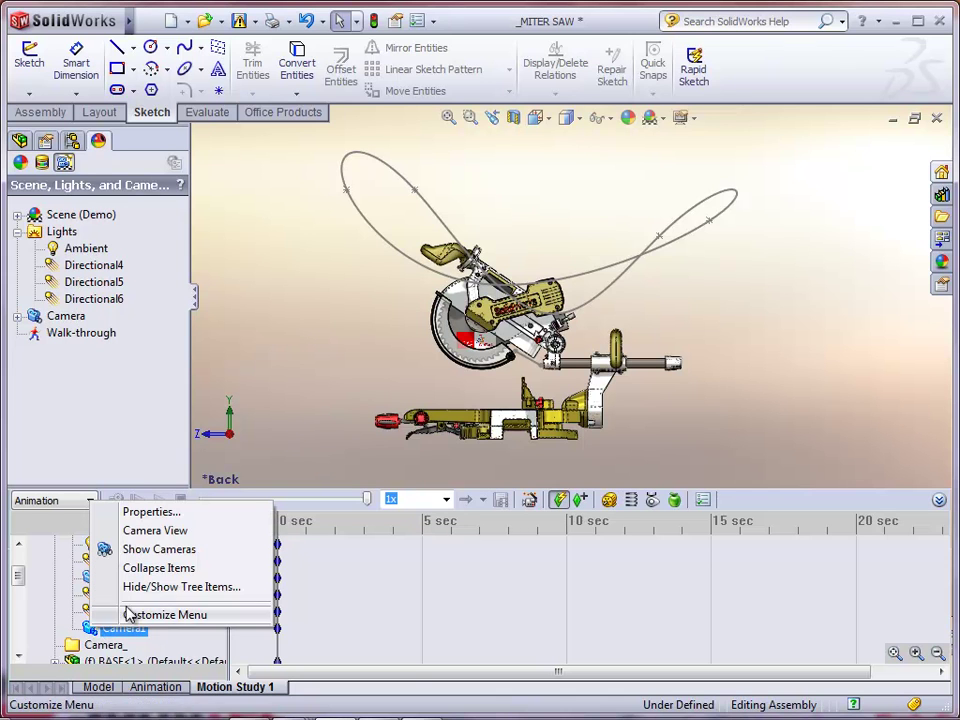
{"action": "left_click", "coordinate": [155, 531]}
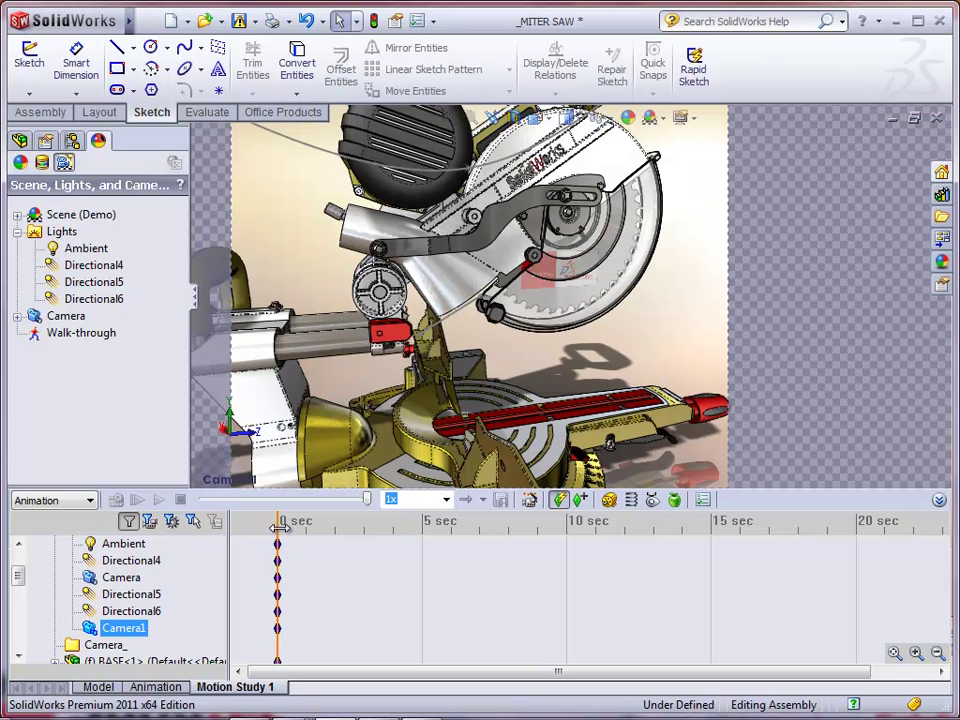
Extend the animation to 10 seconds and copy Camera1's starting key to the 10-second mark
{"action": "left_click_drag", "start_coordinate": [280, 528], "coordinate": [572, 526]}
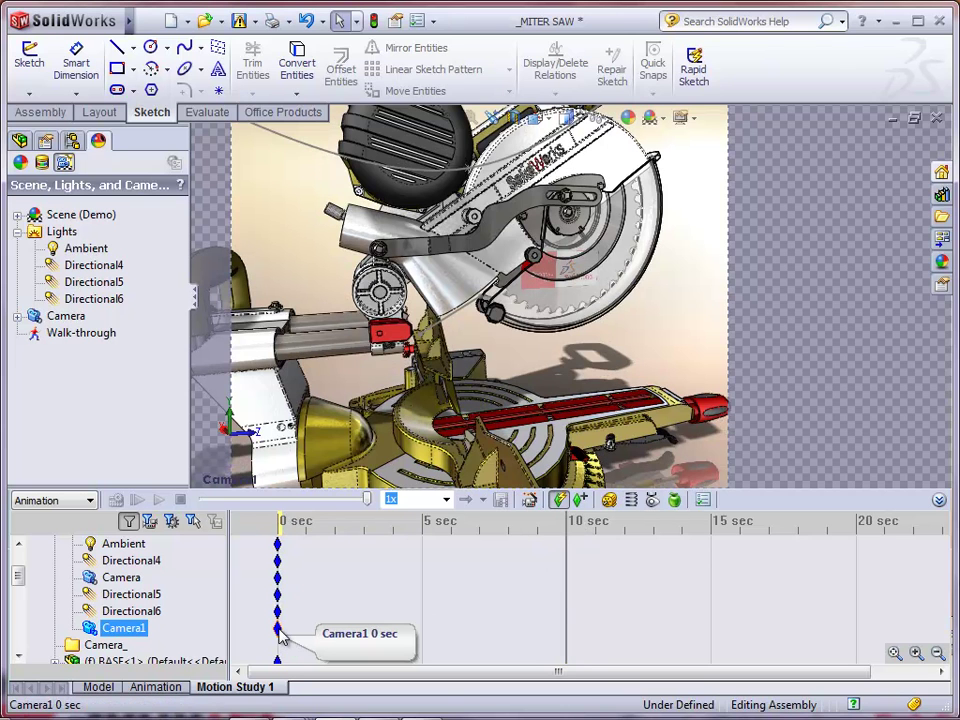
{"action": "left_click_drag", "start_coordinate": [280, 629], "coordinate": [496, 635], "text": "ctrl"}
{"action": "left_click_drag", "start_coordinate": [559, 632], "coordinate": [566, 635], "text": "ctrl"}
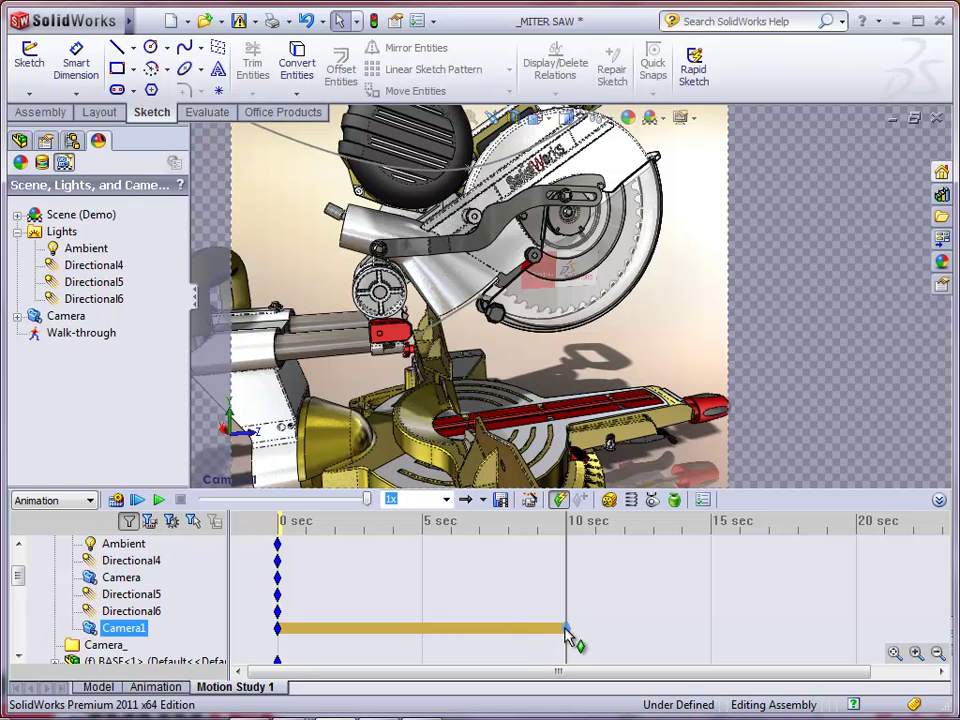
Edit Camera1's 10-second key so the camera sits at 100% along the spline path, and accept it
{"action": "right_click", "coordinate": [566, 634]}
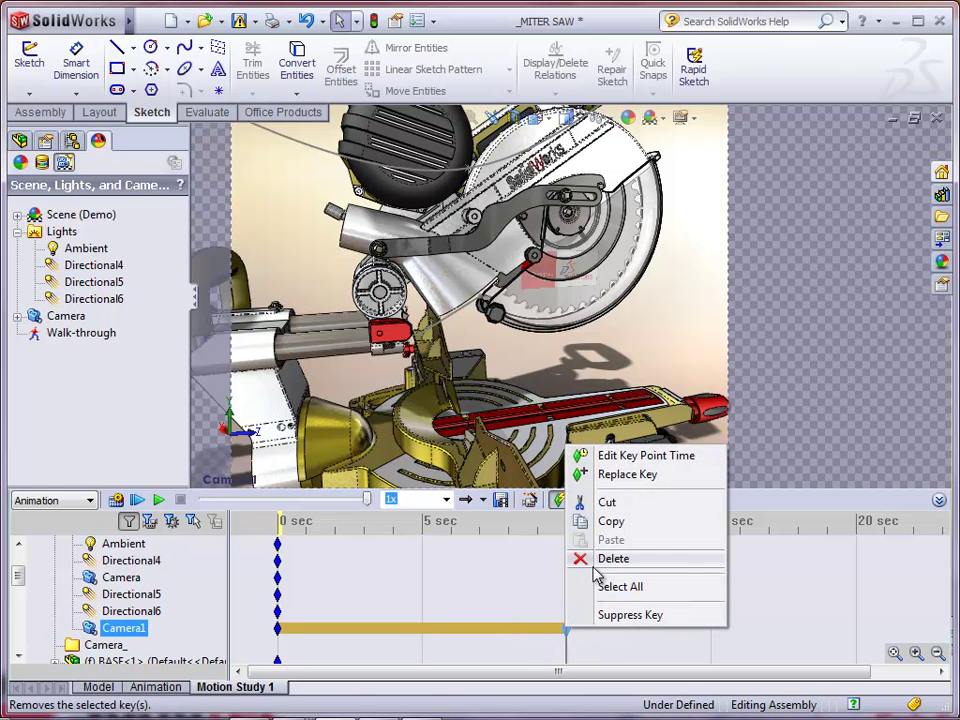
{"action": "double_click", "coordinate": [566, 634]}
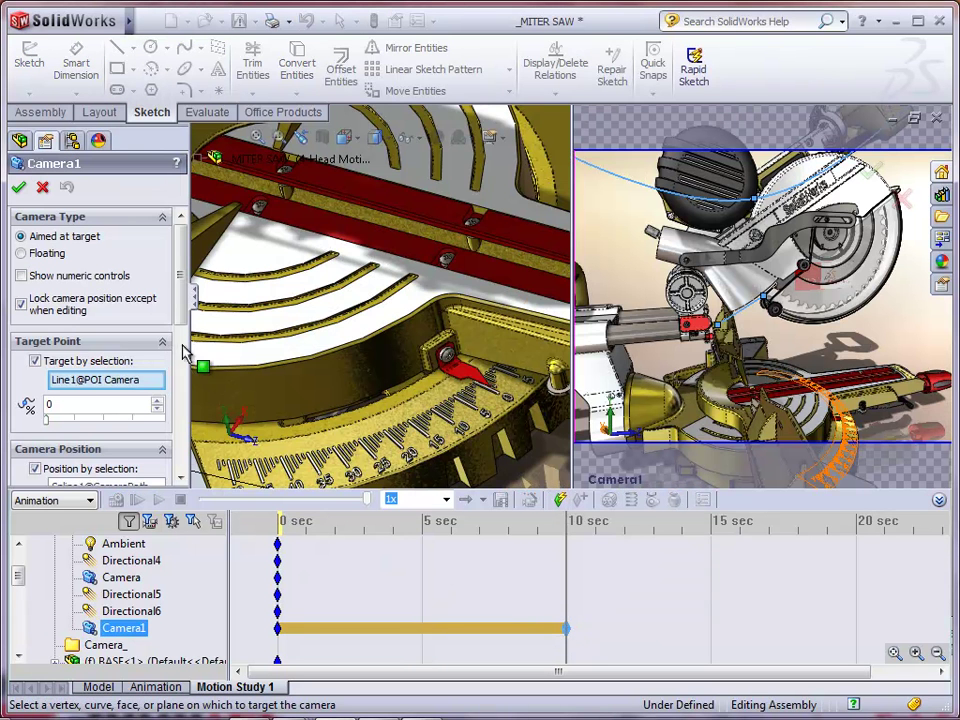
{"action": "left_click_drag", "start_coordinate": [184, 306], "coordinate": [184, 345]}
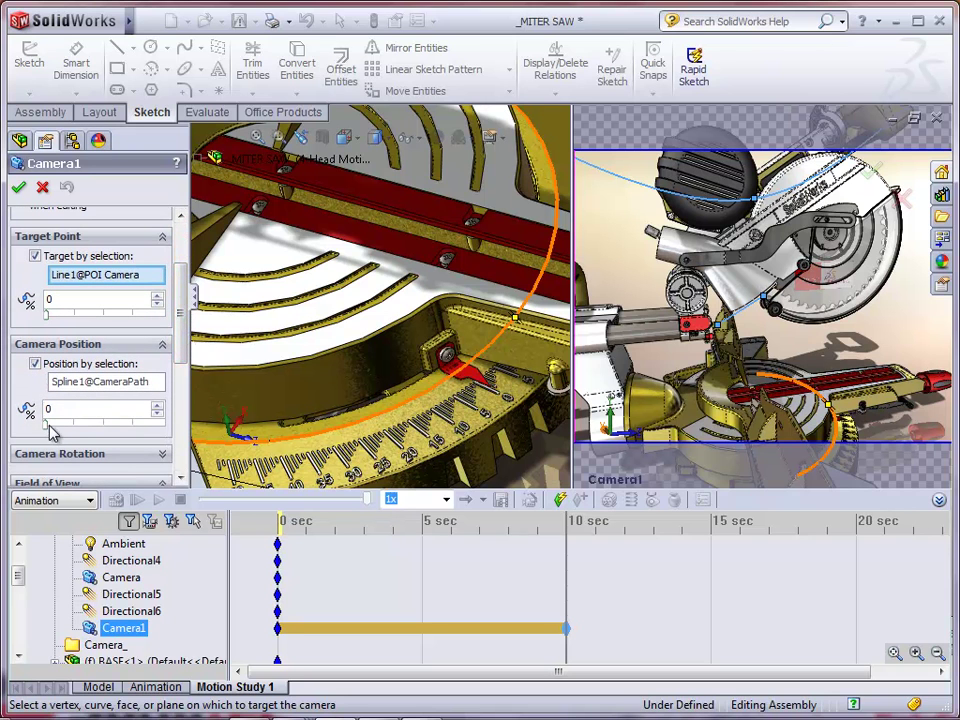
{"action": "left_click_drag", "start_coordinate": [45, 425], "coordinate": [165, 436]}
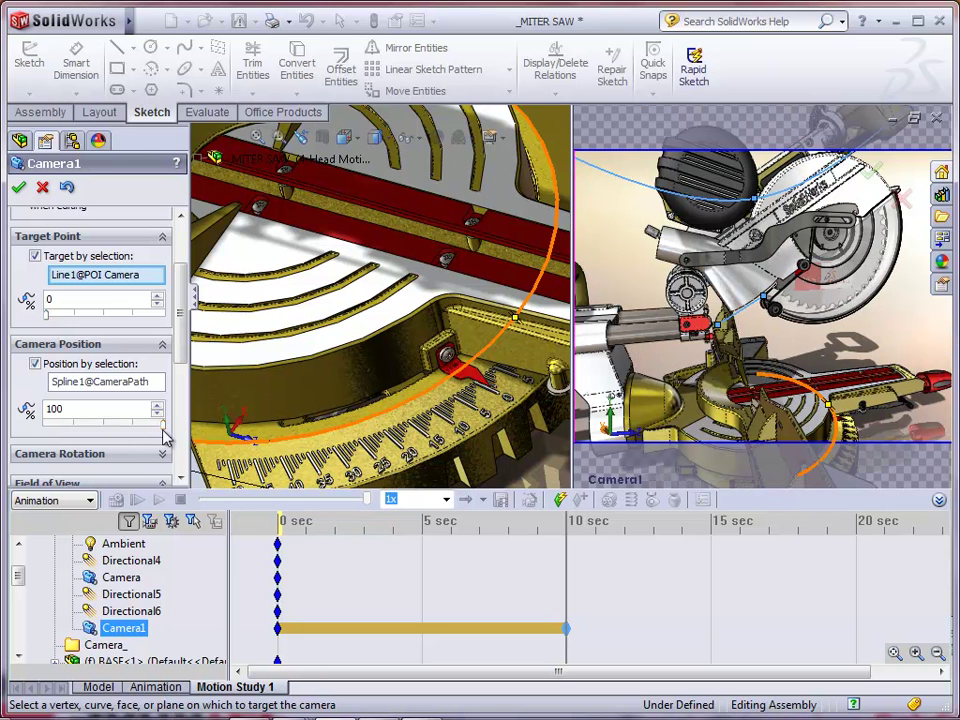
{"action": "left_click", "coordinate": [19, 188]}
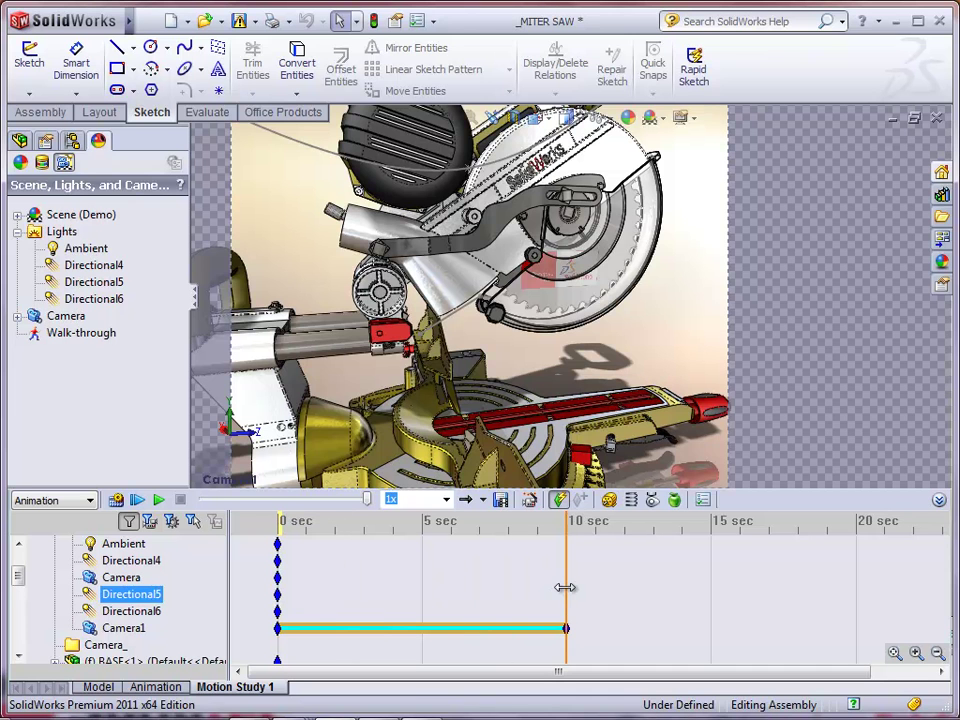
Place a new Camera1 key at the 5-second mark of the timeline
{"action": "left_click_drag", "start_coordinate": [565, 587], "coordinate": [422, 632]}
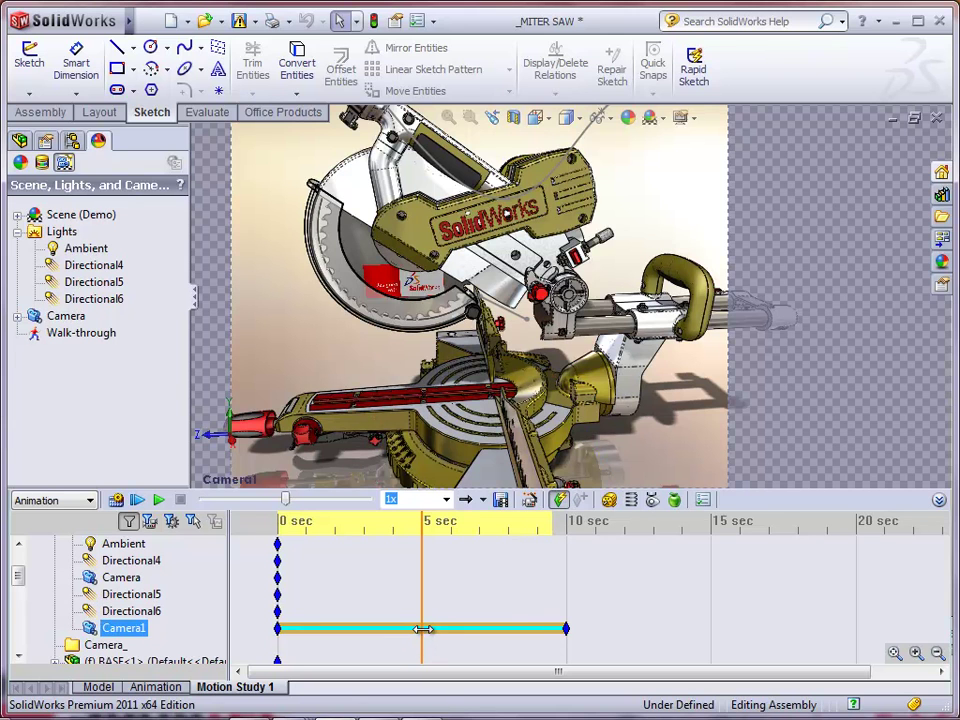
{"action": "right_click", "coordinate": [423, 632]}
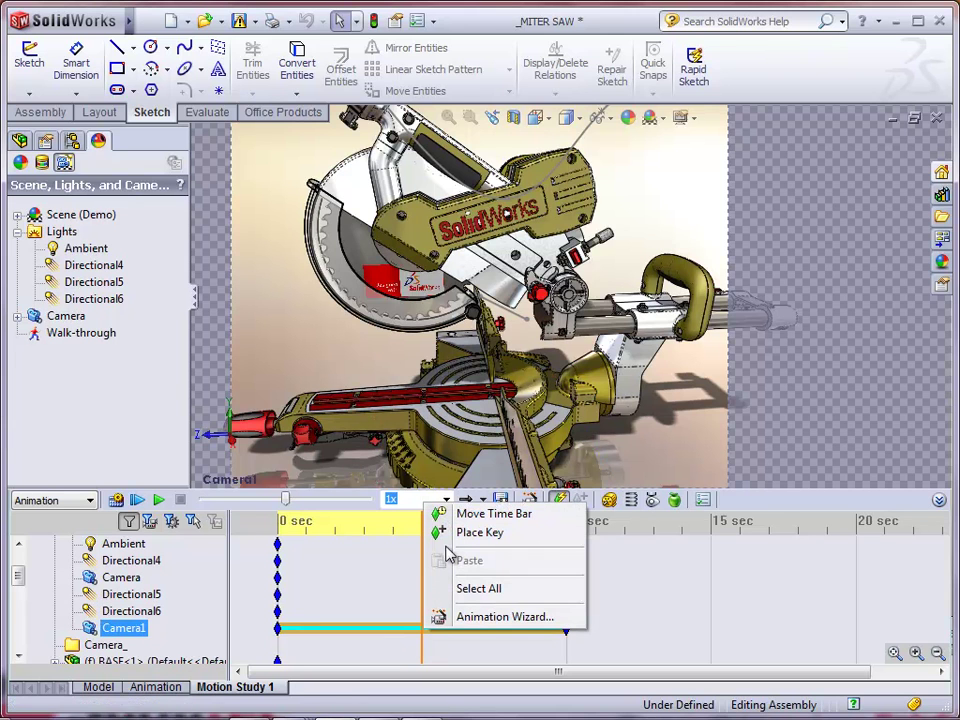
{"action": "left_click", "coordinate": [461, 536]}
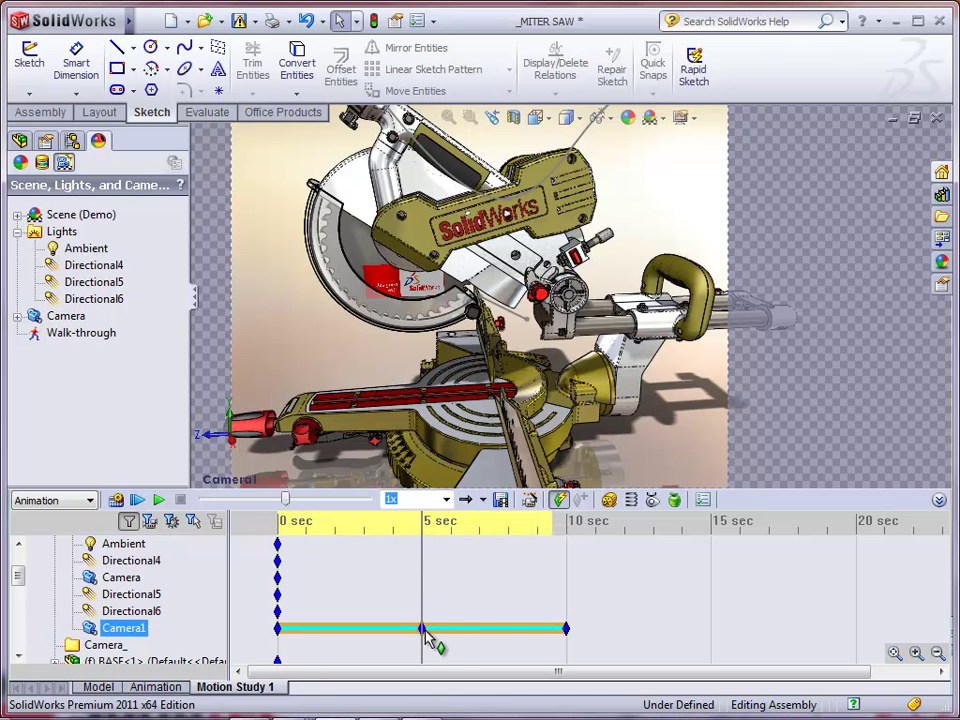
Edit Camera1's 5-second key with its target at 100% along the line and a custom 28.8° view angle
{"action": "double_click", "coordinate": [423, 630]}
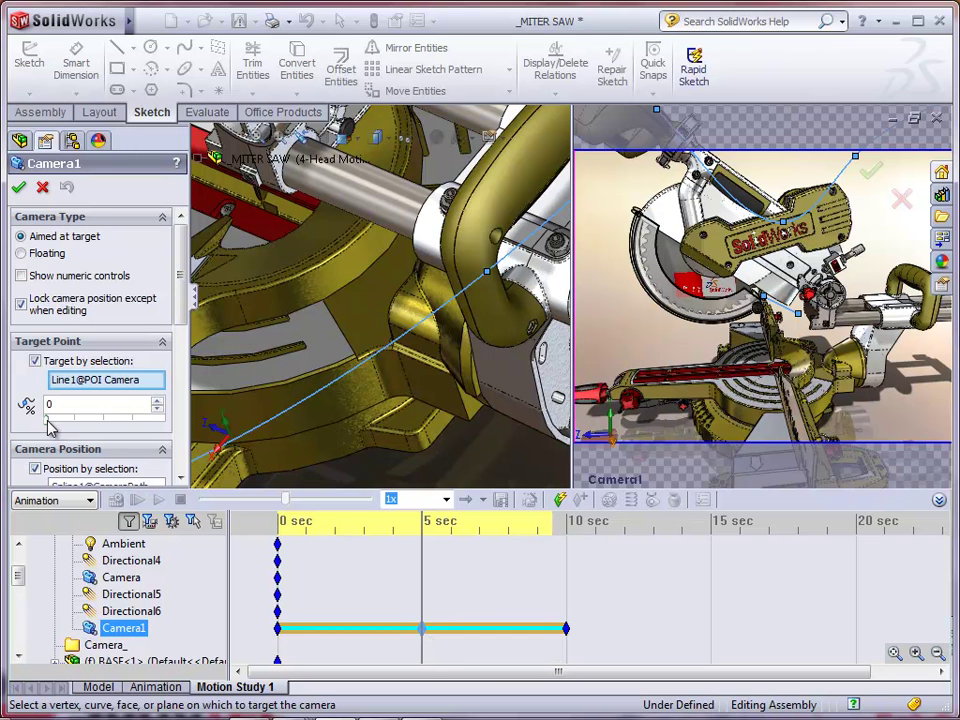
{"action": "left_click_drag", "start_coordinate": [48, 428], "coordinate": [174, 426]}
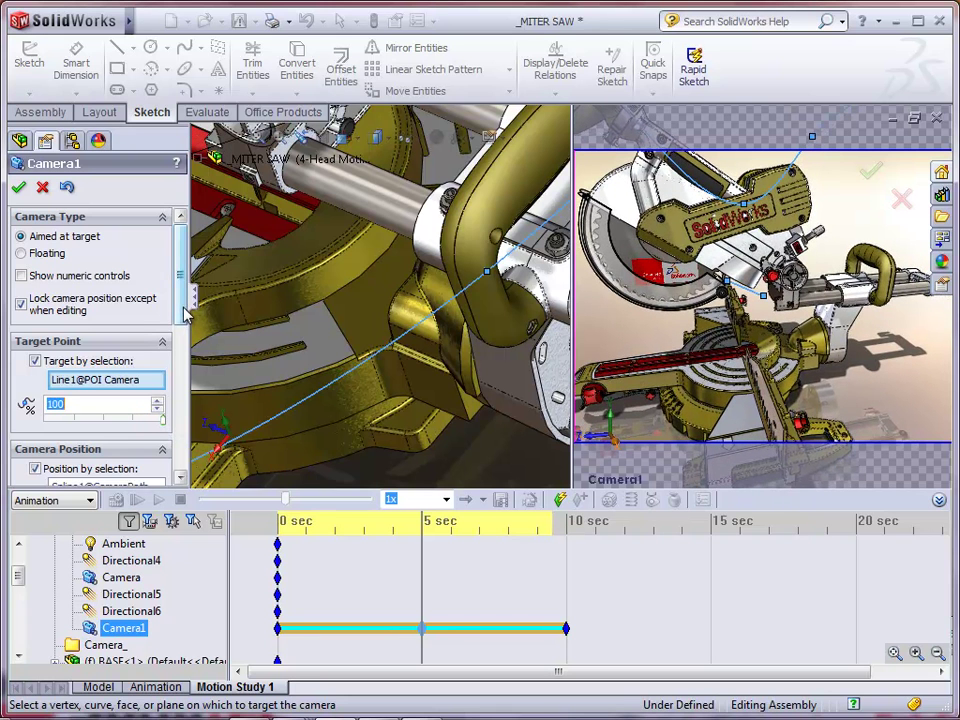
{"action": "left_click_drag", "start_coordinate": [184, 316], "coordinate": [195, 457]}
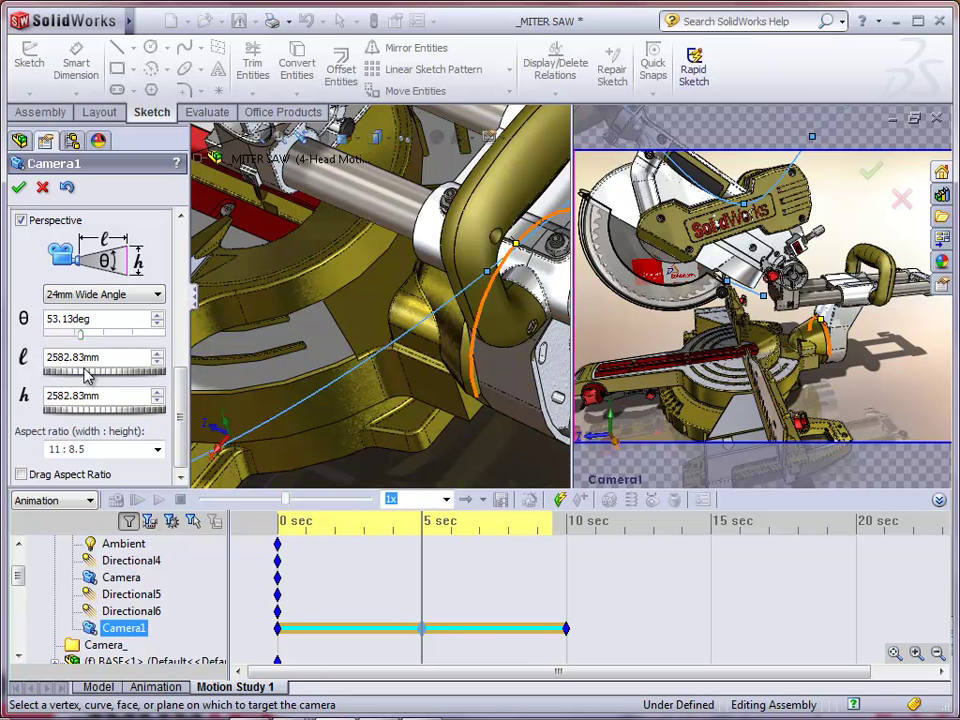
{"action": "left_click_drag", "start_coordinate": [88, 374], "coordinate": [68, 342]}
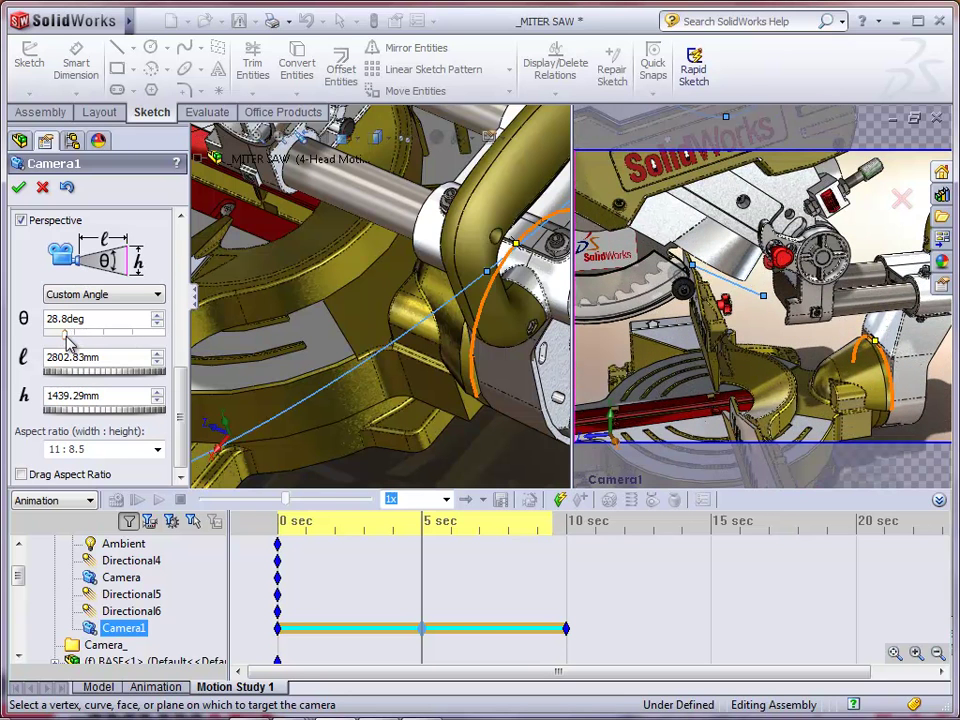
{"action": "left_click", "coordinate": [17, 187]}
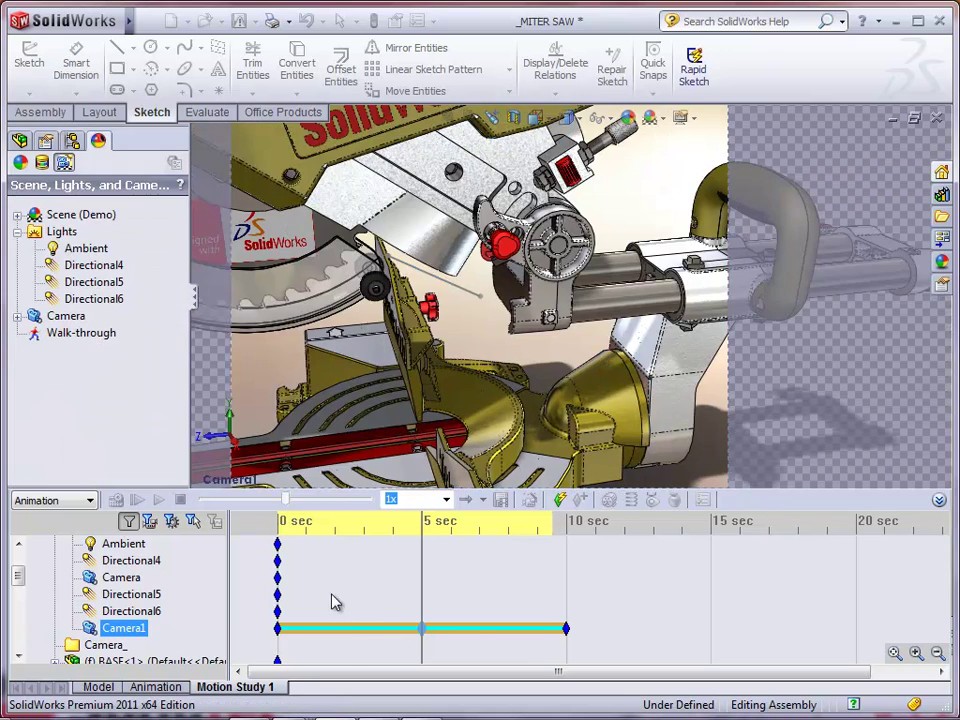
Return to the start of the timeline, disable view key creation for orientation and camera views, and calculate the motion study
{"action": "left_click_drag", "start_coordinate": [536, 649], "coordinate": [279, 662]}
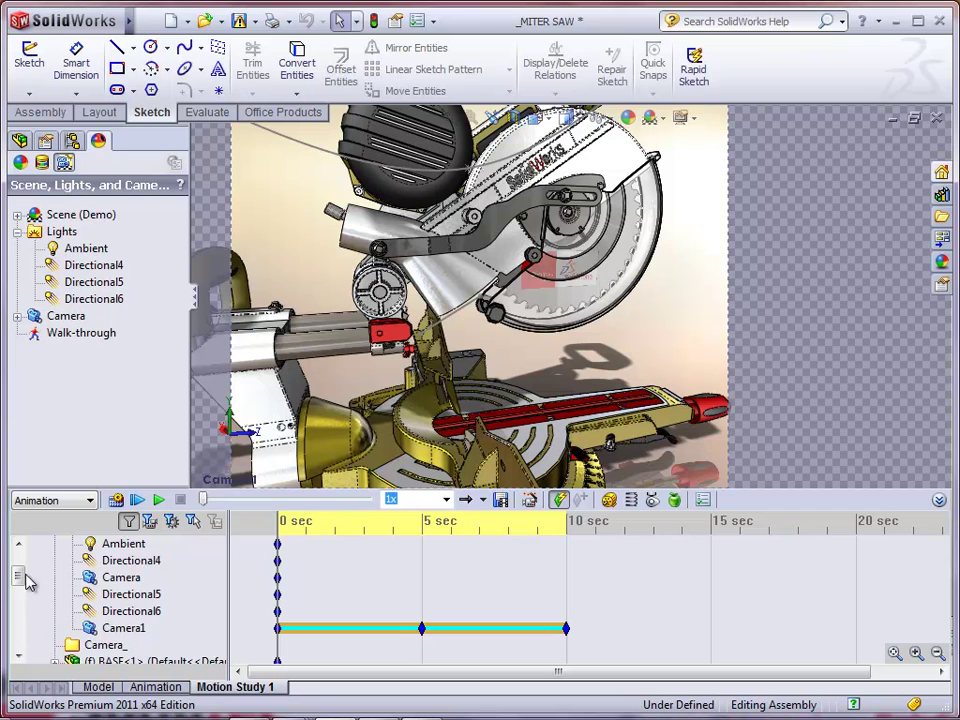
{"action": "left_click_drag", "start_coordinate": [22, 582], "coordinate": [17, 553]}
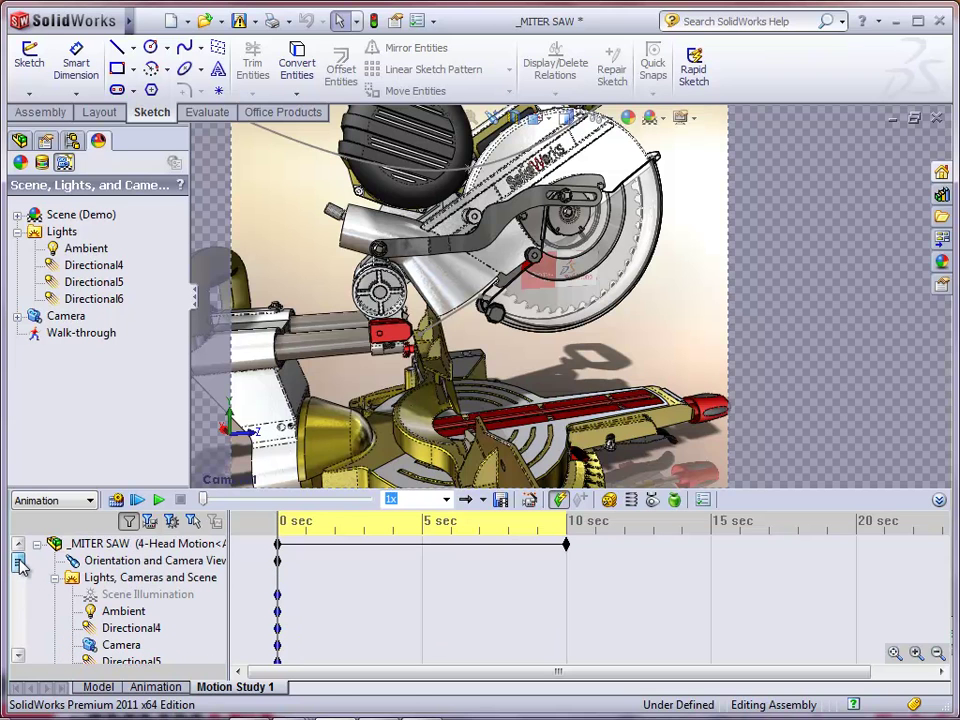
{"action": "right_click", "coordinate": [128, 566]}
{"action": "left_click", "coordinate": [162, 589]}
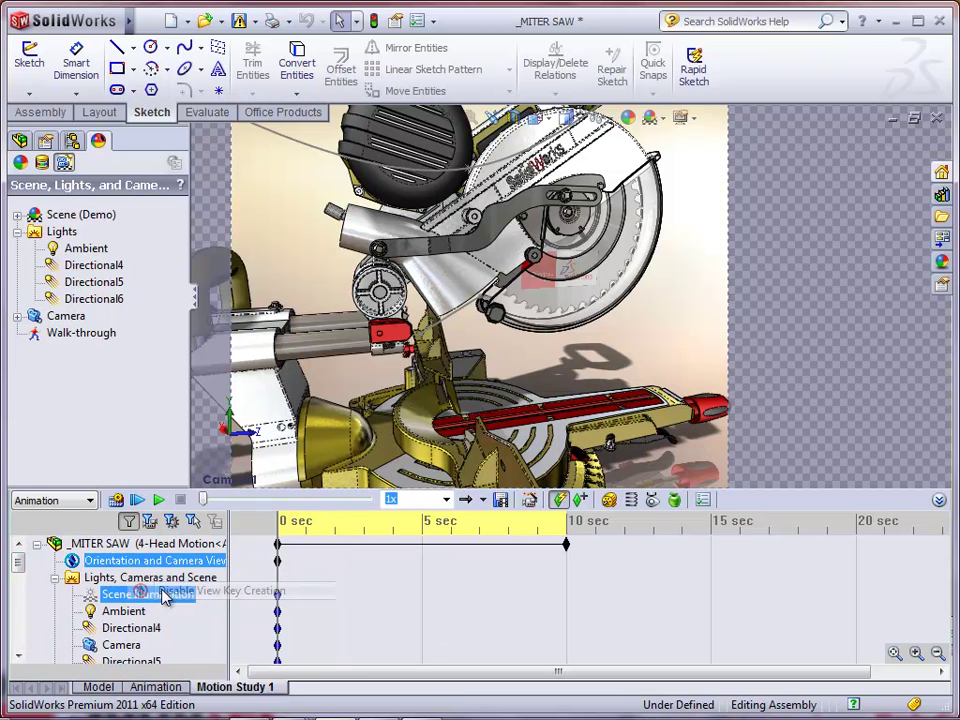
{"action": "left_click", "coordinate": [117, 500]}
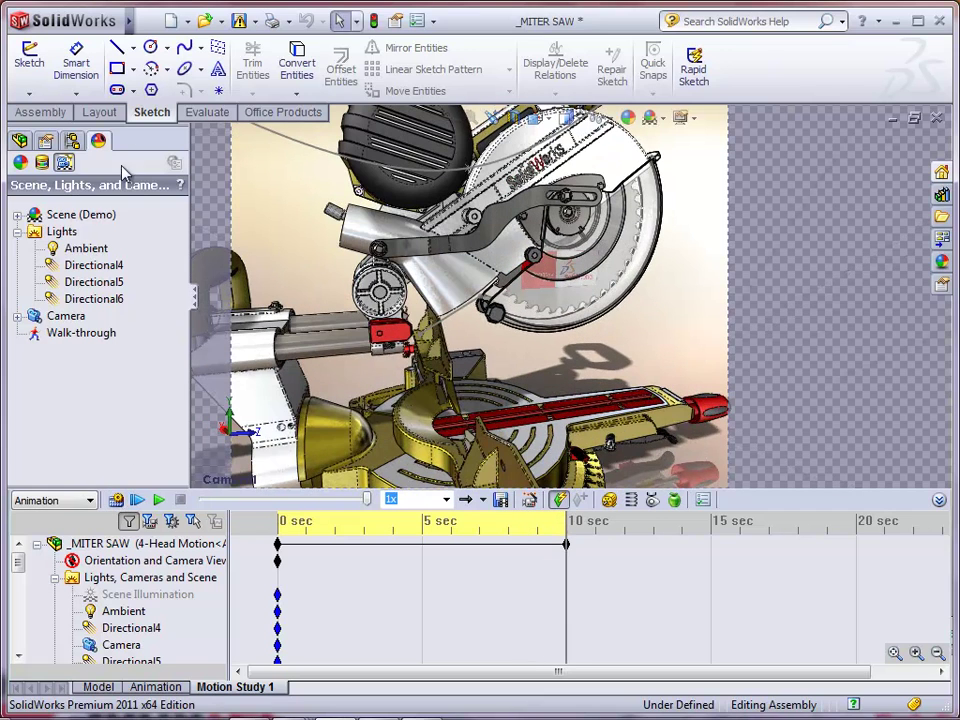
{"action": "left_click", "coordinate": [152, 19]}
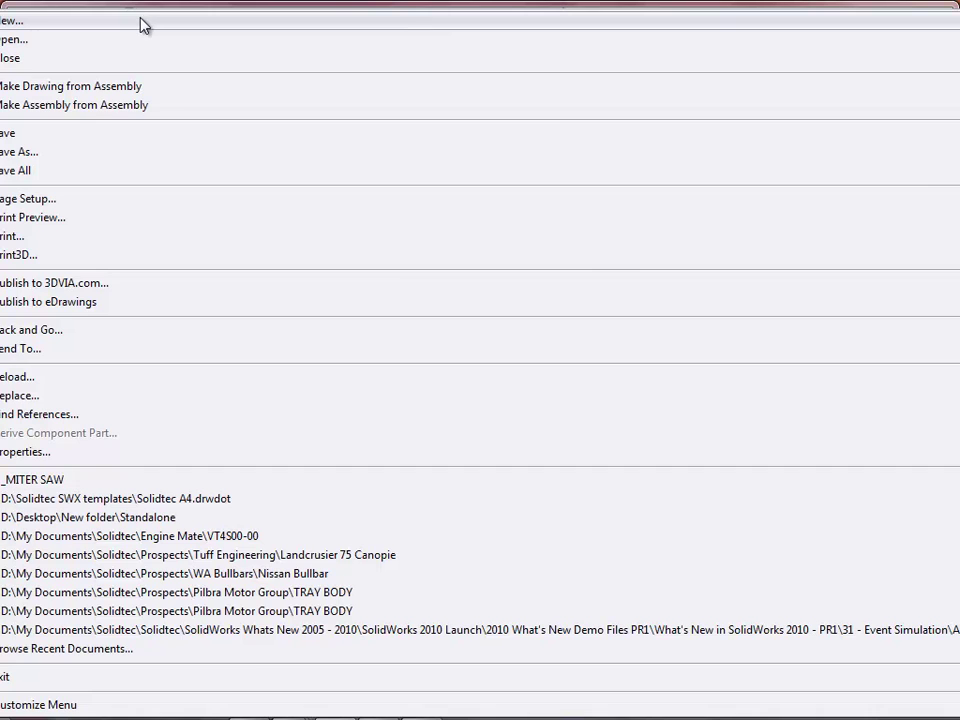
{"action": "key", "text": "Escape"}
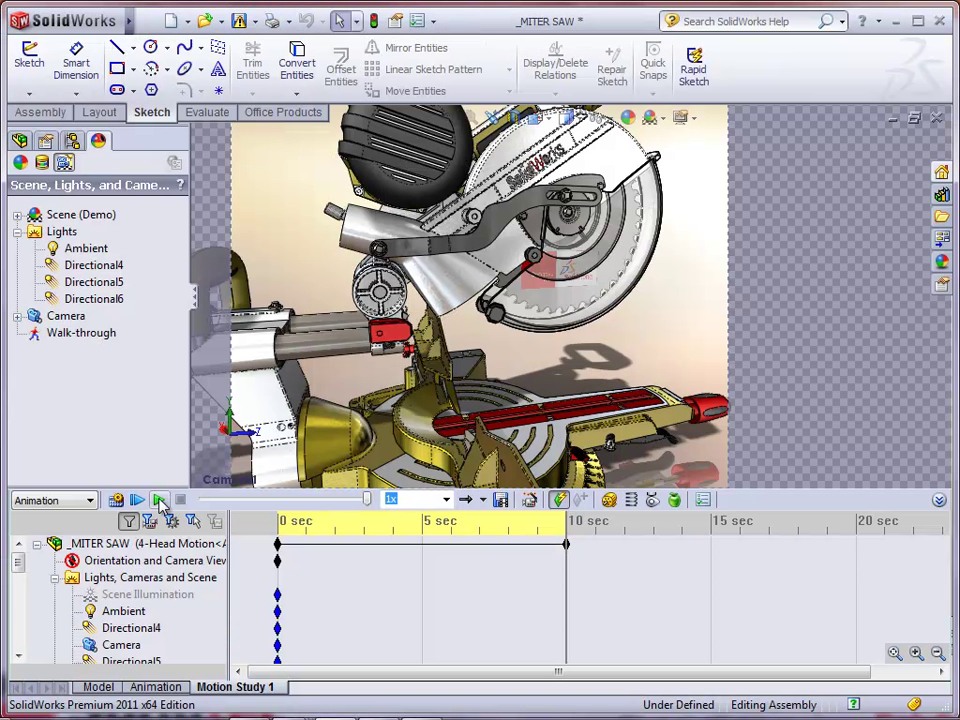
{"action": "left_click", "coordinate": [501, 500]}
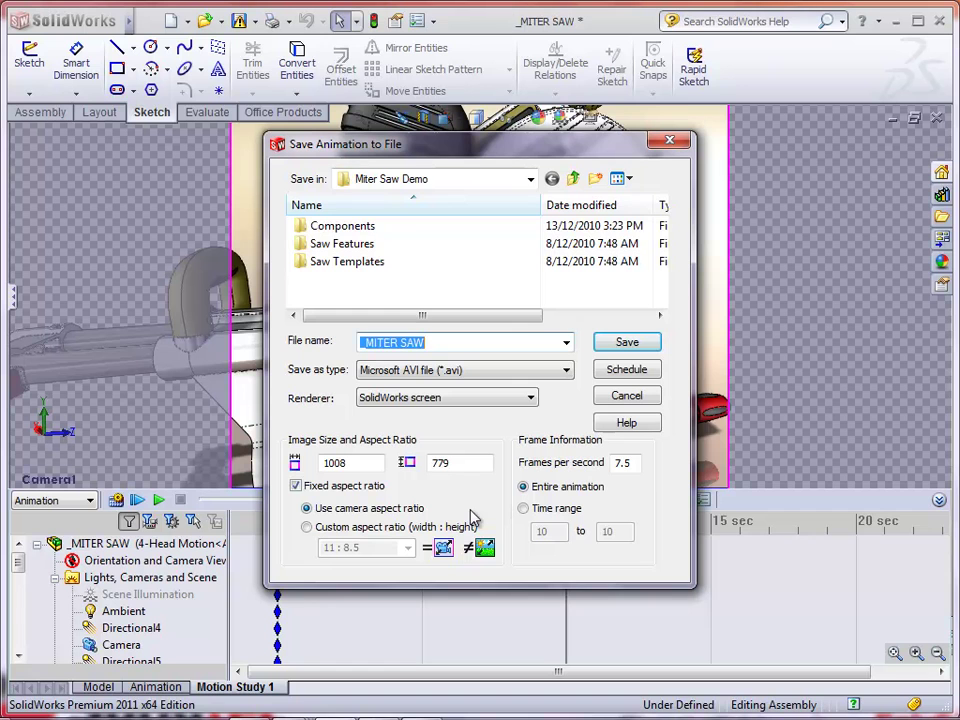
{"action": "left_click", "coordinate": [531, 180]}
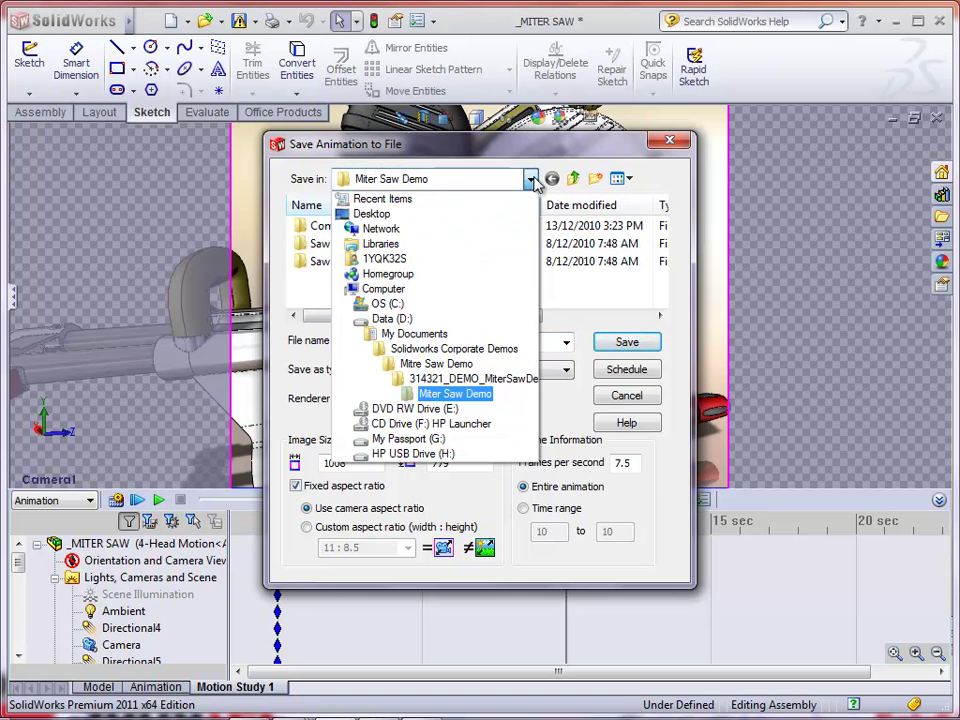
{"action": "left_click", "coordinate": [485, 214]}
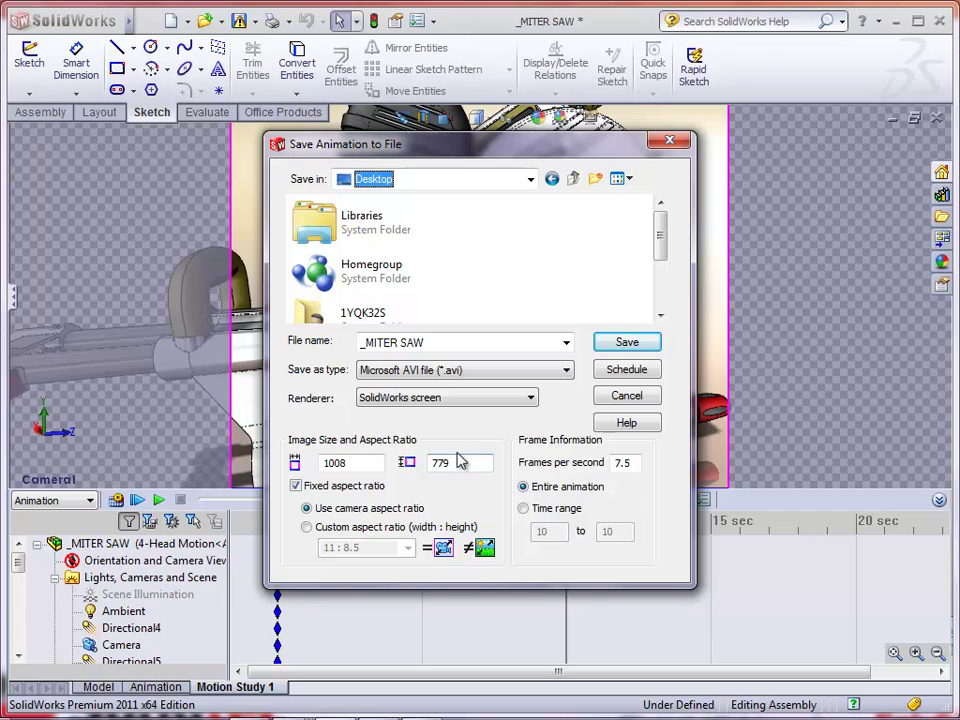
{"action": "left_click", "coordinate": [529, 401]}
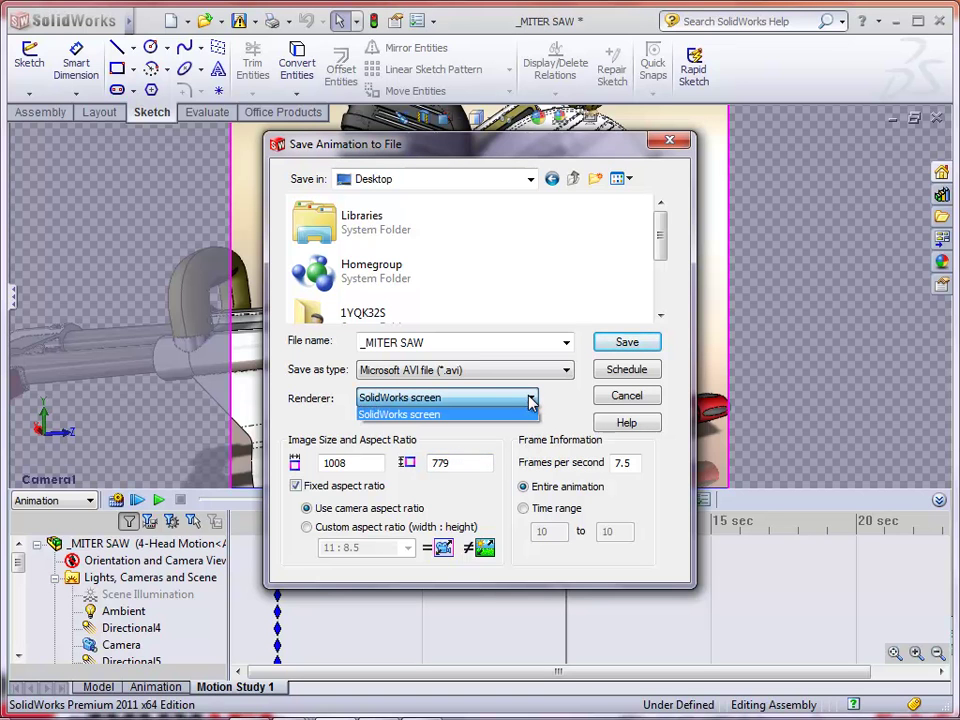
{"action": "left_click", "coordinate": [529, 401]}
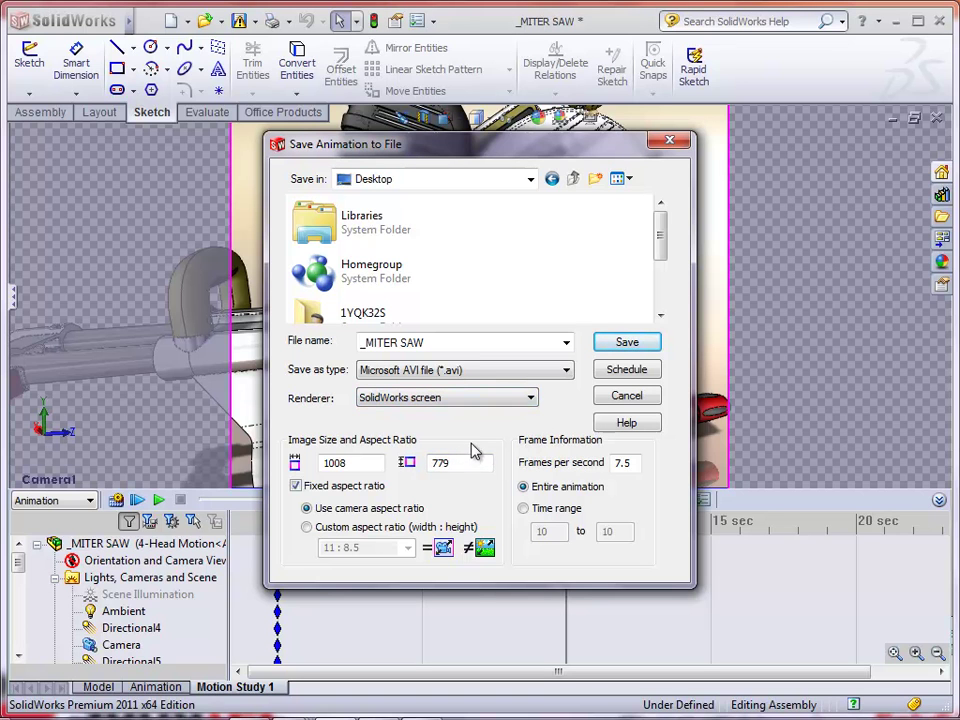
{"action": "left_click", "coordinate": [627, 396]}
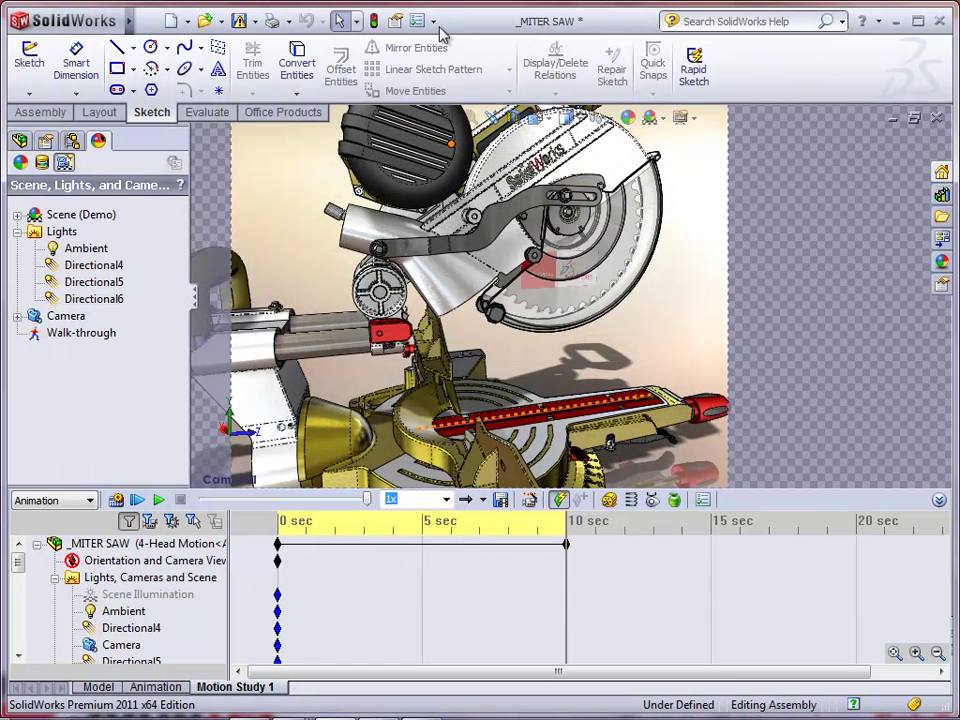
Activate the PhotoView 360 add-in for the current session
{"action": "left_click", "coordinate": [435, 22]}
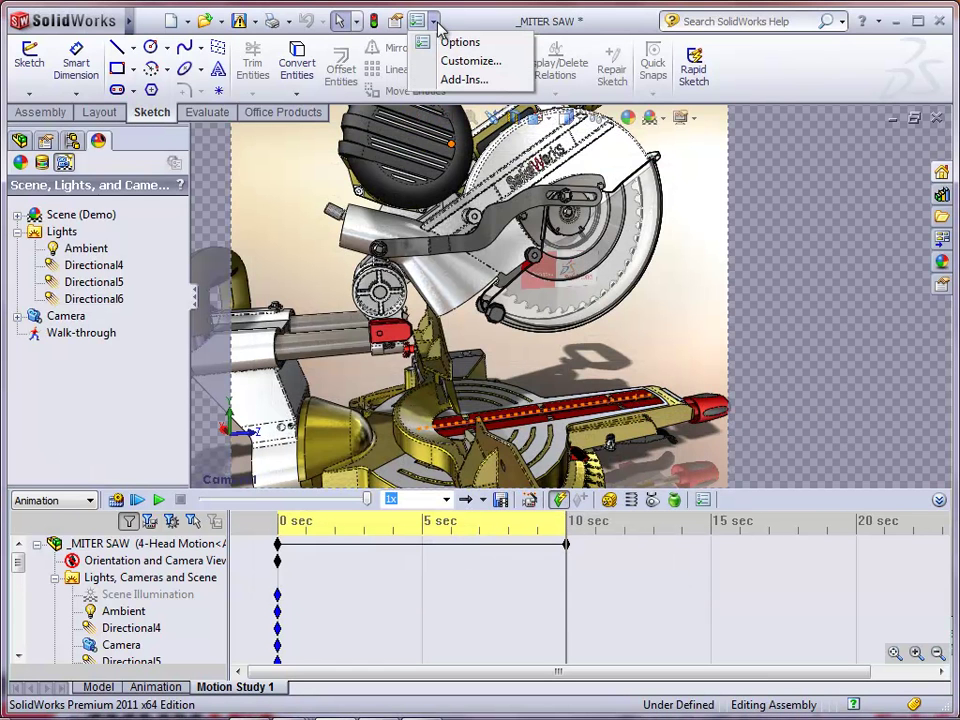
{"action": "left_click", "coordinate": [452, 79]}
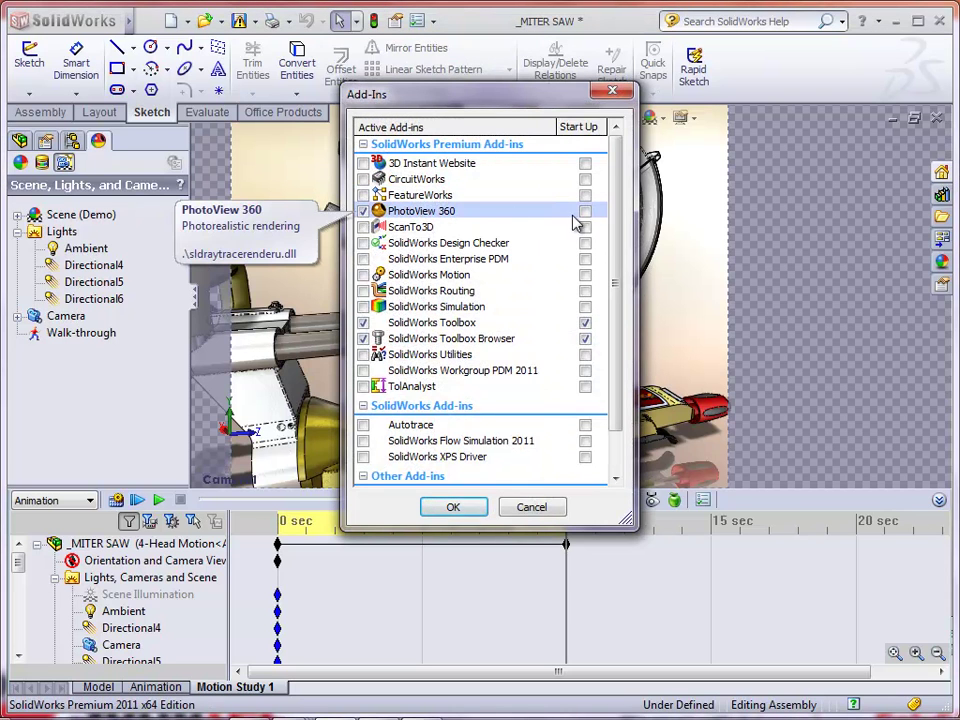
{"action": "left_click", "coordinate": [454, 508]}
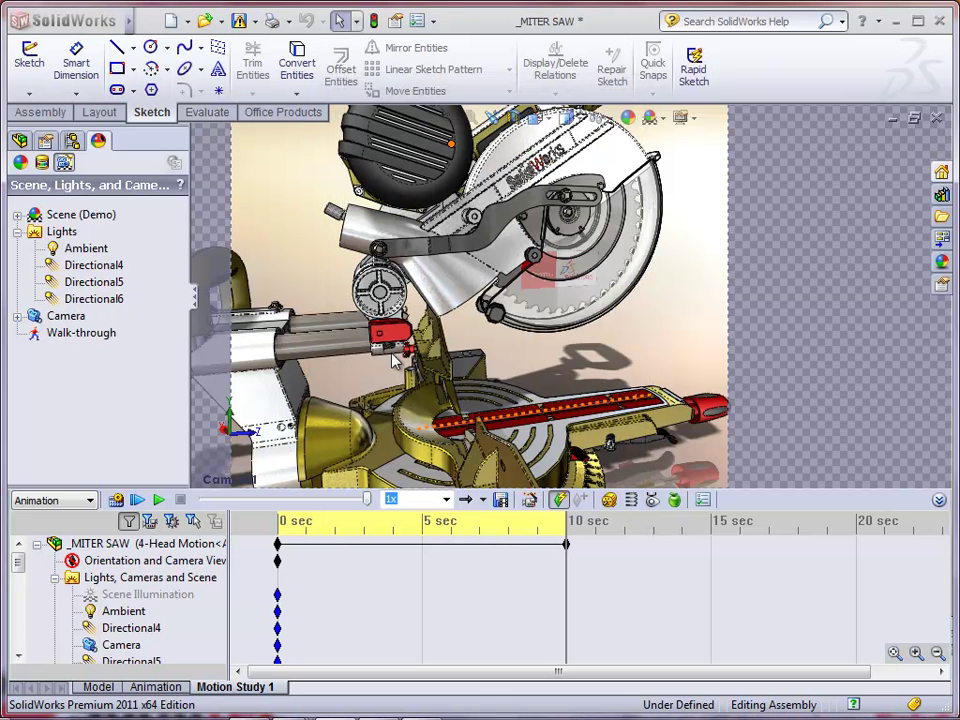
Start saving the animation as an AVI file, with PhotoView as the renderer and the Desktop as the destination
{"action": "left_click", "coordinate": [503, 500]}
{"action": "left_click", "coordinate": [531, 399]}
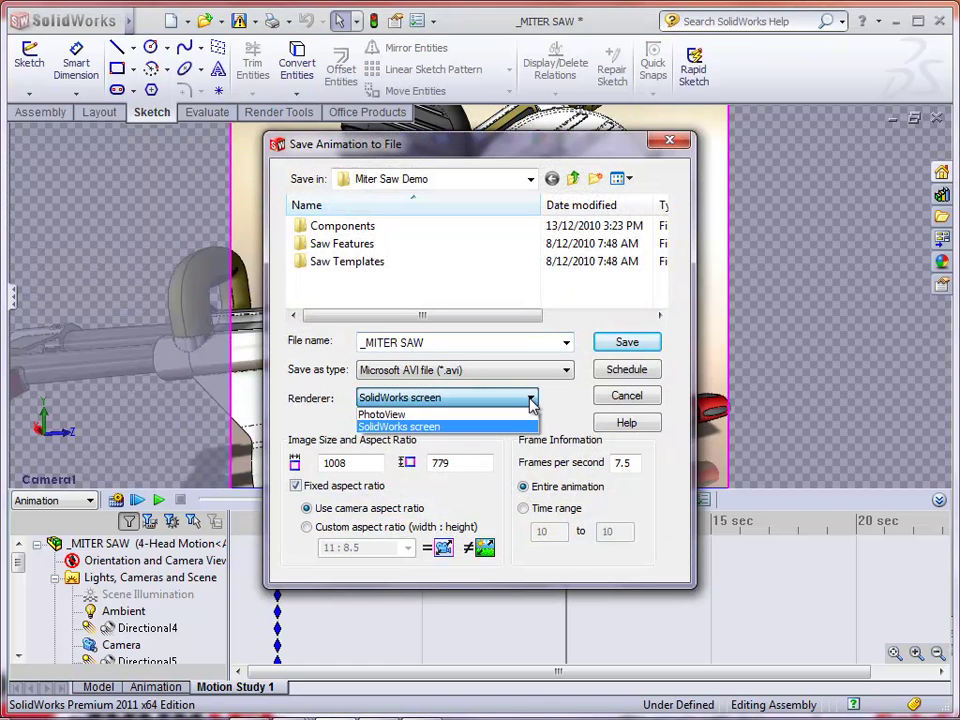
{"action": "left_click", "coordinate": [526, 414]}
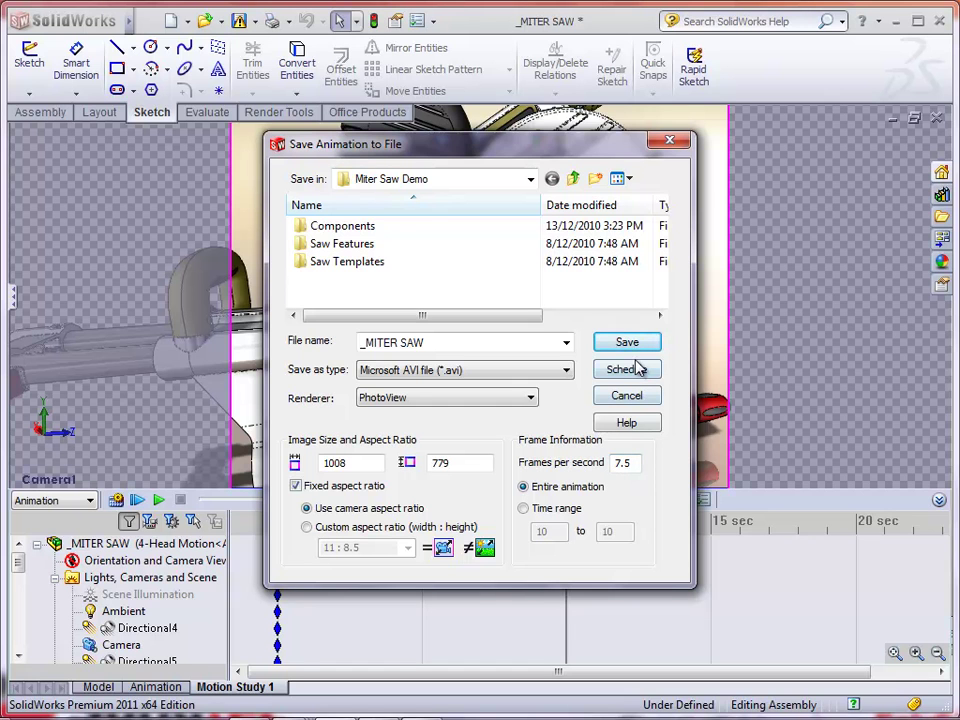
{"action": "left_click", "coordinate": [530, 179]}
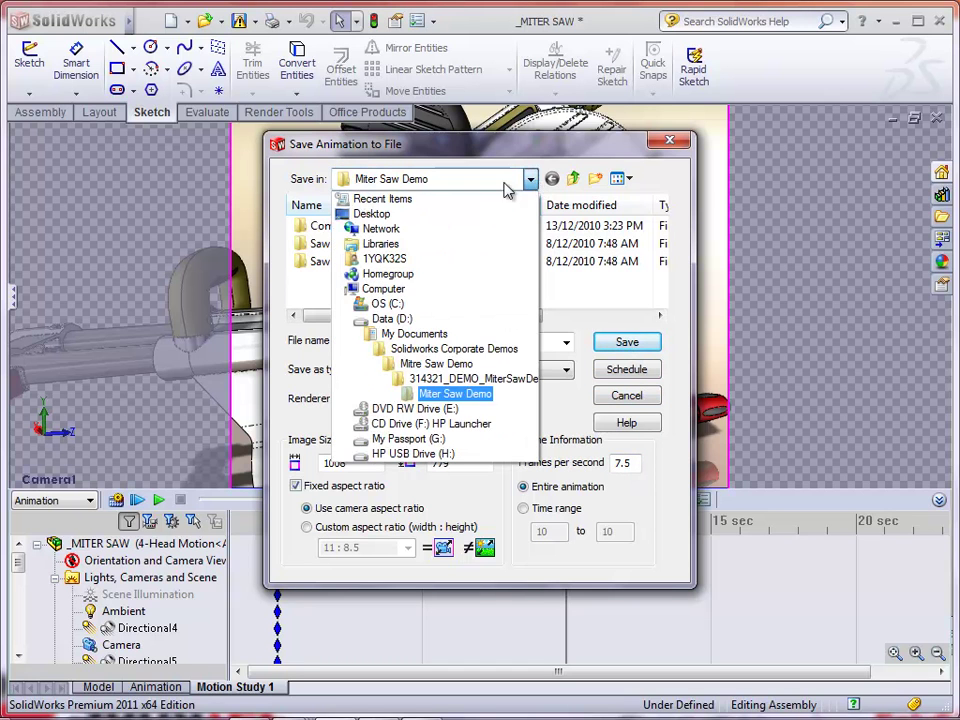
{"action": "left_click", "coordinate": [447, 214]}
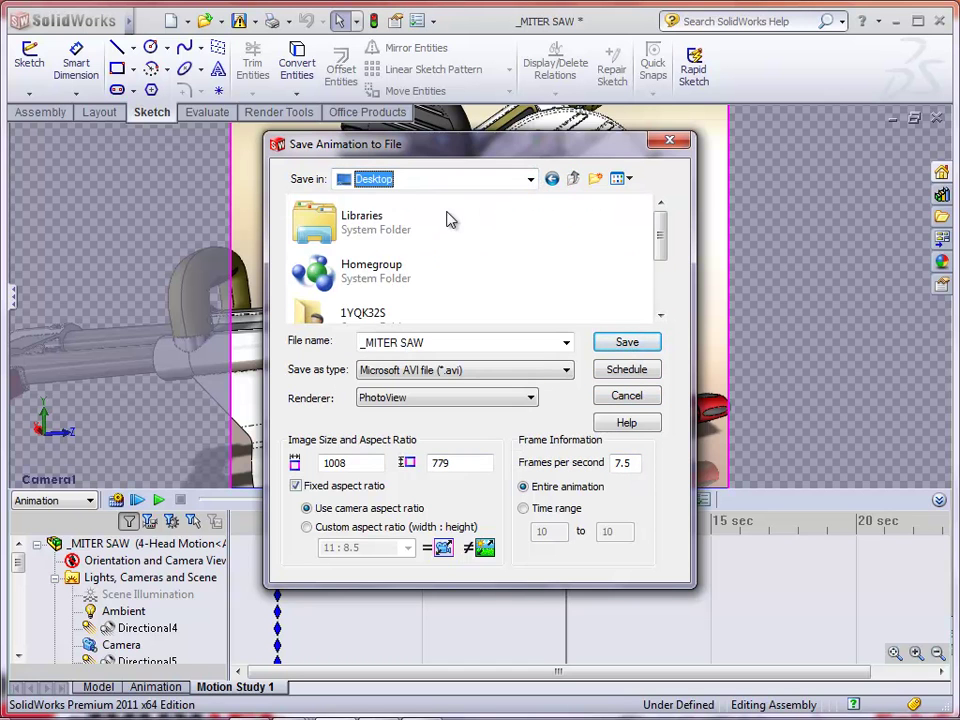
{"action": "left_click", "coordinate": [627, 377]}
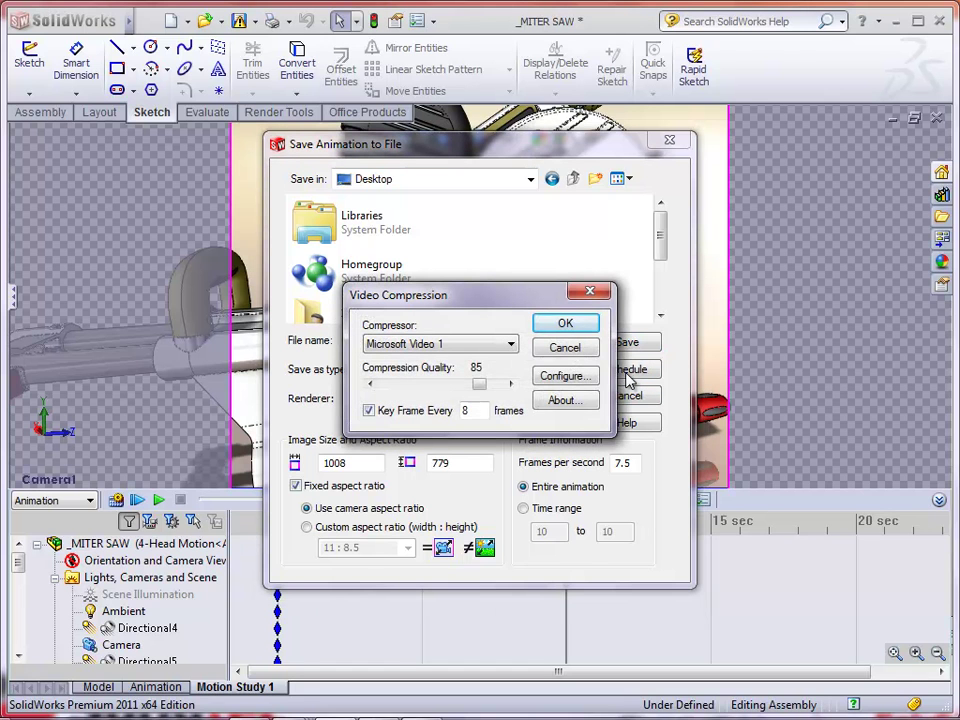
{"action": "left_click", "coordinate": [510, 345]}
{"action": "left_click", "coordinate": [508, 359]}
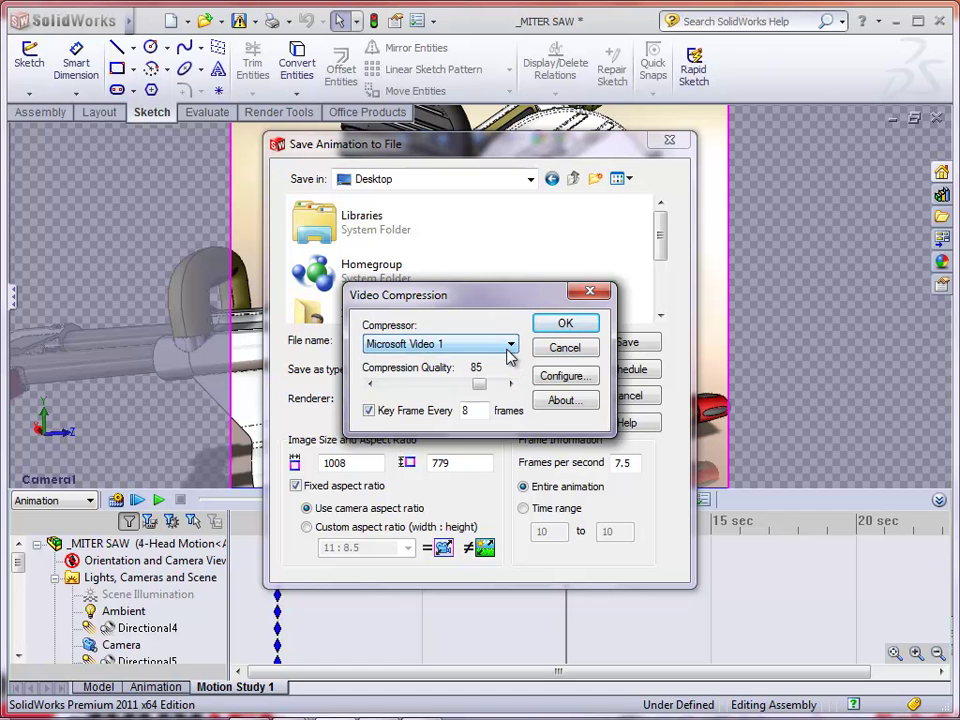
{"action": "left_click", "coordinate": [563, 328]}
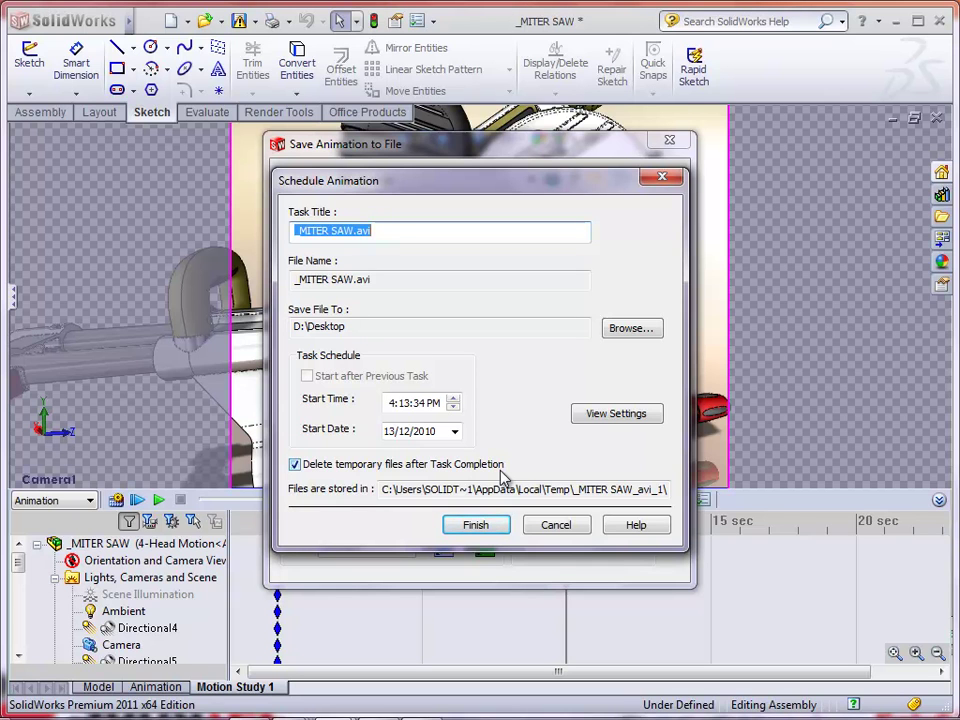
{"action": "left_click", "coordinate": [553, 527]}
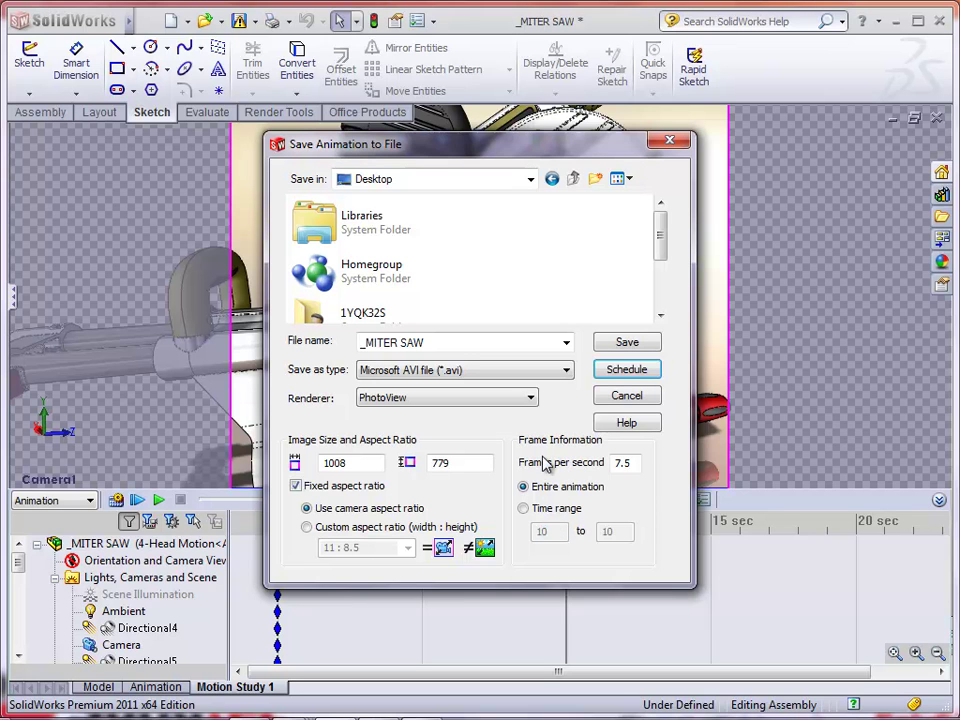
Change the renderer to SolidWorks screen and save the animation with Microsoft Video 1 compression
{"action": "left_click", "coordinate": [529, 398]}
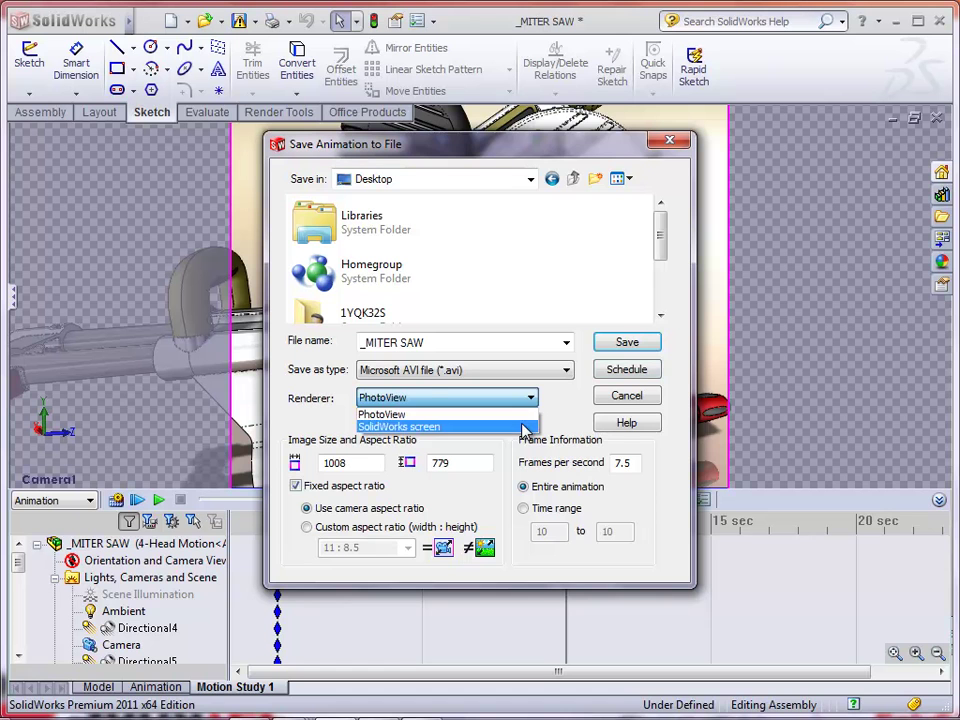
{"action": "left_click", "coordinate": [430, 426]}
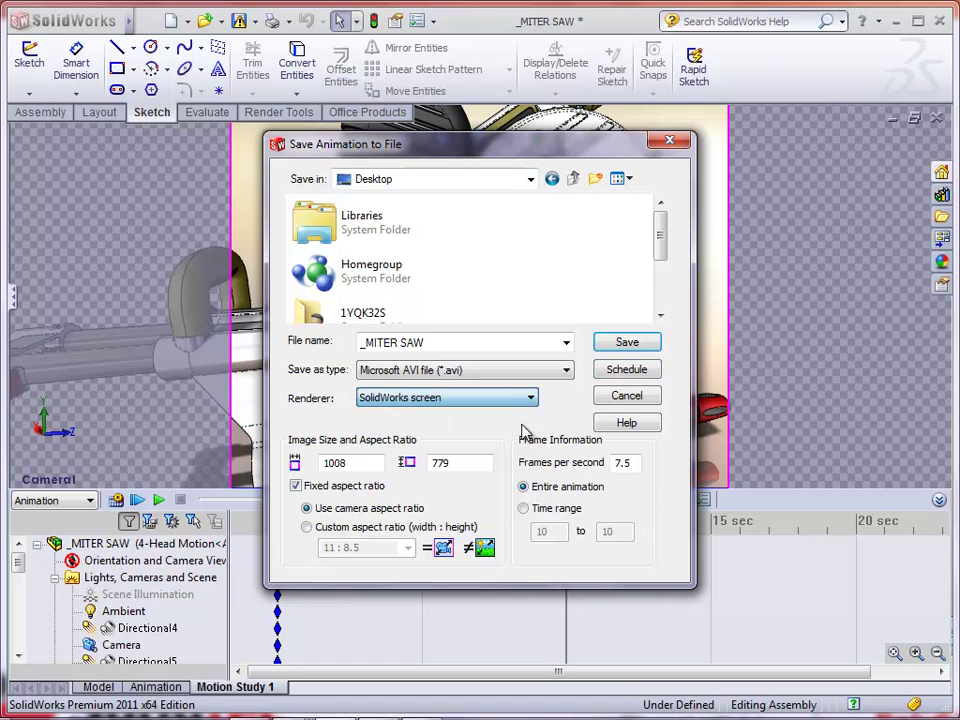
{"action": "left_click", "coordinate": [634, 344]}
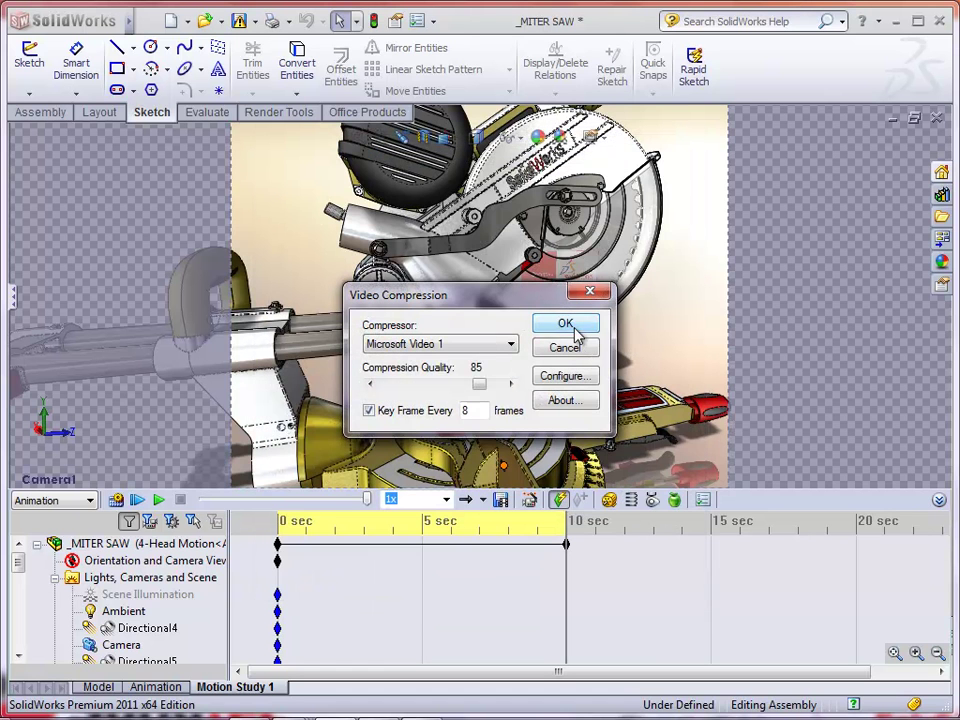
{"action": "left_click", "coordinate": [575, 330]}
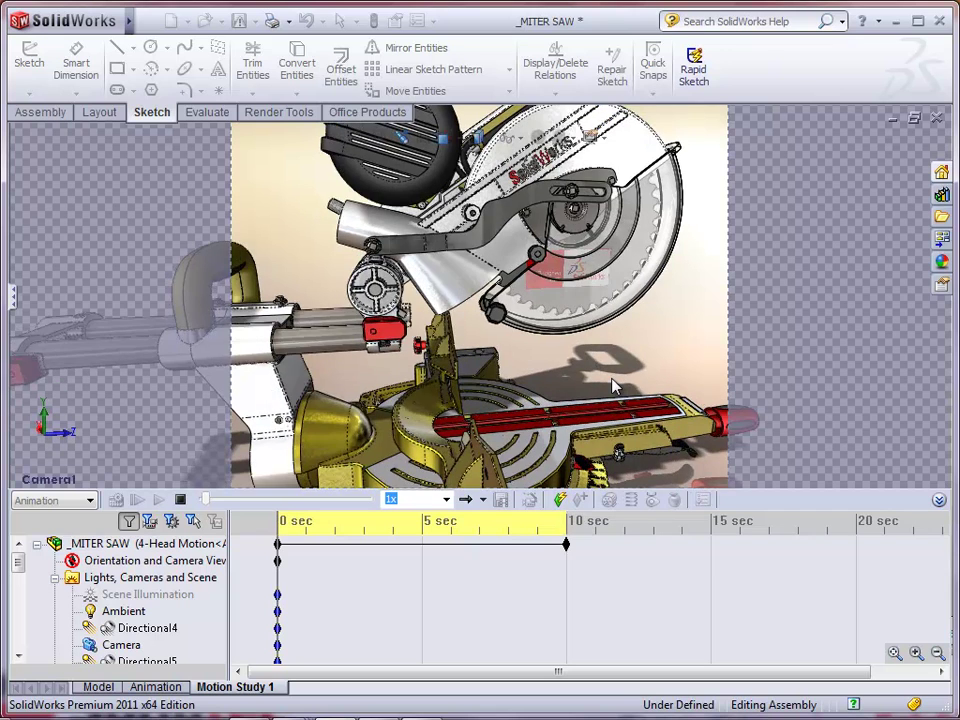